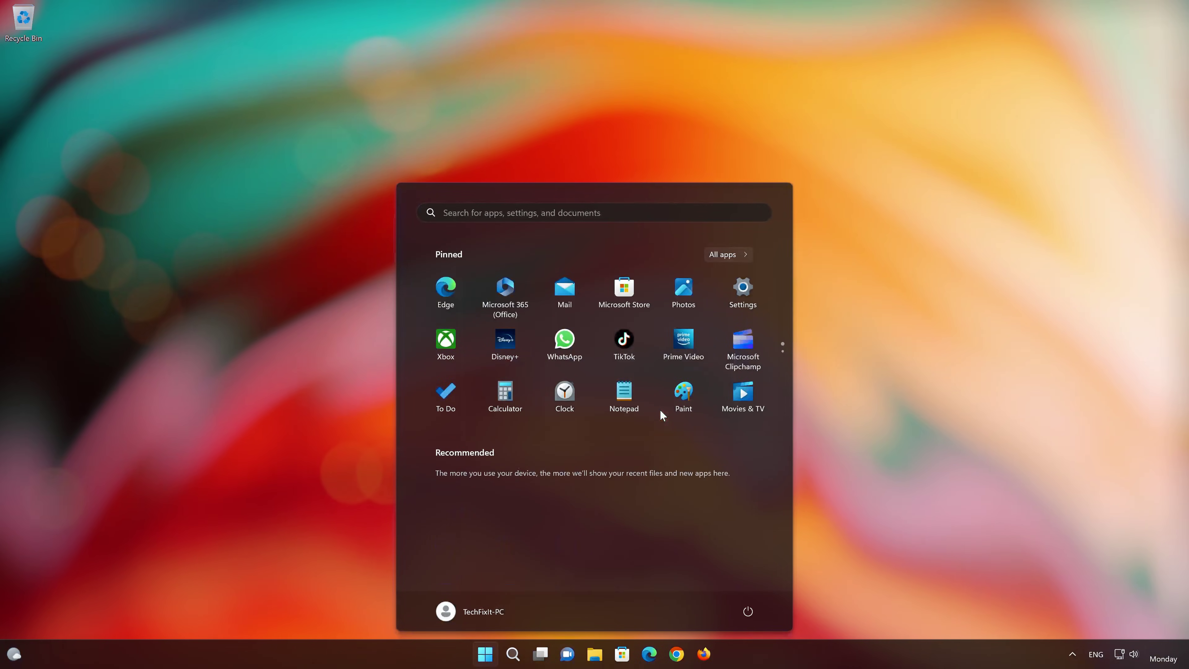
Search the Start menu for 'control panel' and launch Control Panel
{"action": "type", "text": "co"}
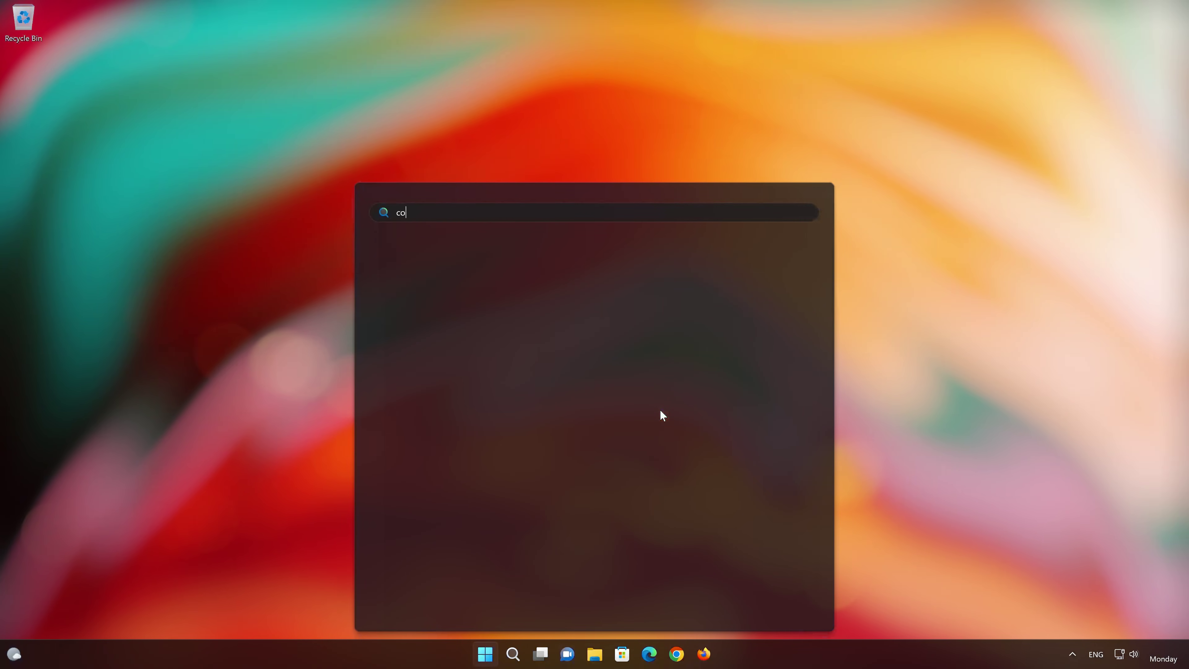
{"action": "type", "text": "ntrol panel"}
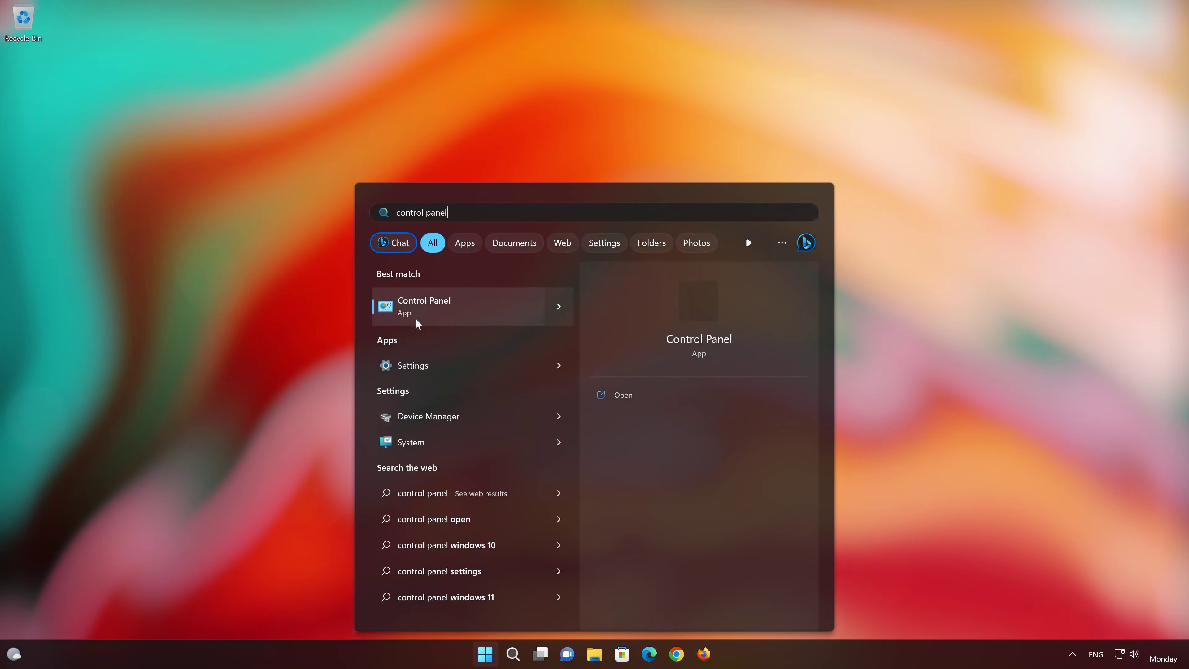
{"action": "left_click", "coordinate": [438, 313]}
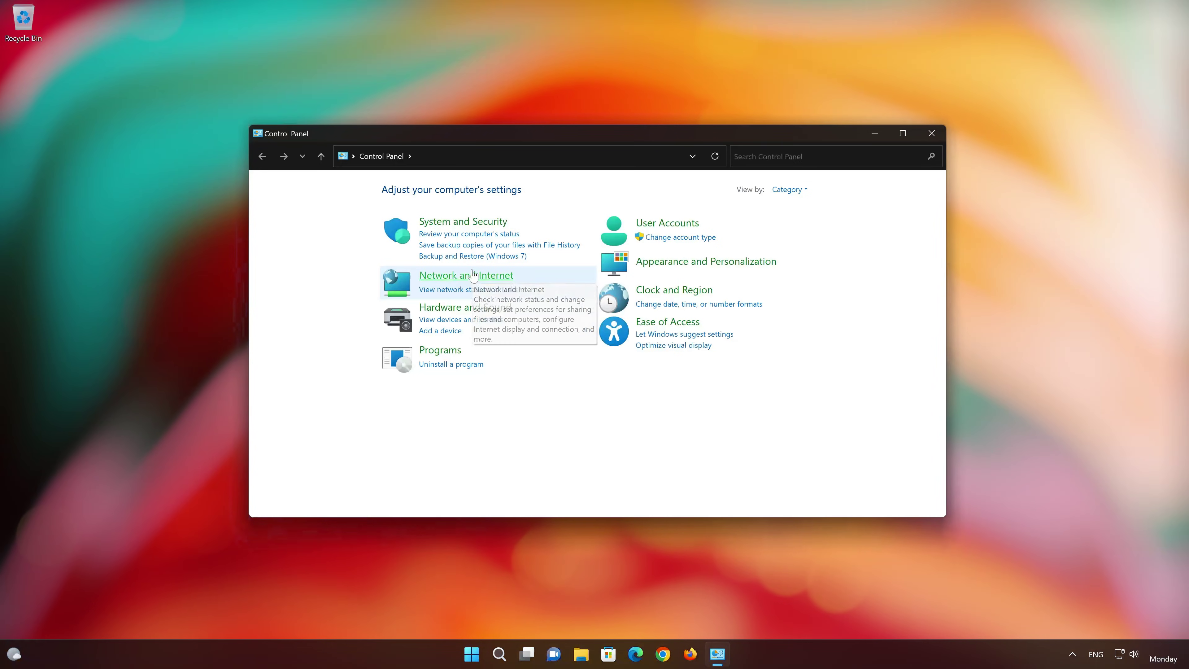
Go through Network and Internet to the Network and Sharing Center
{"action": "left_click", "coordinate": [473, 275]}
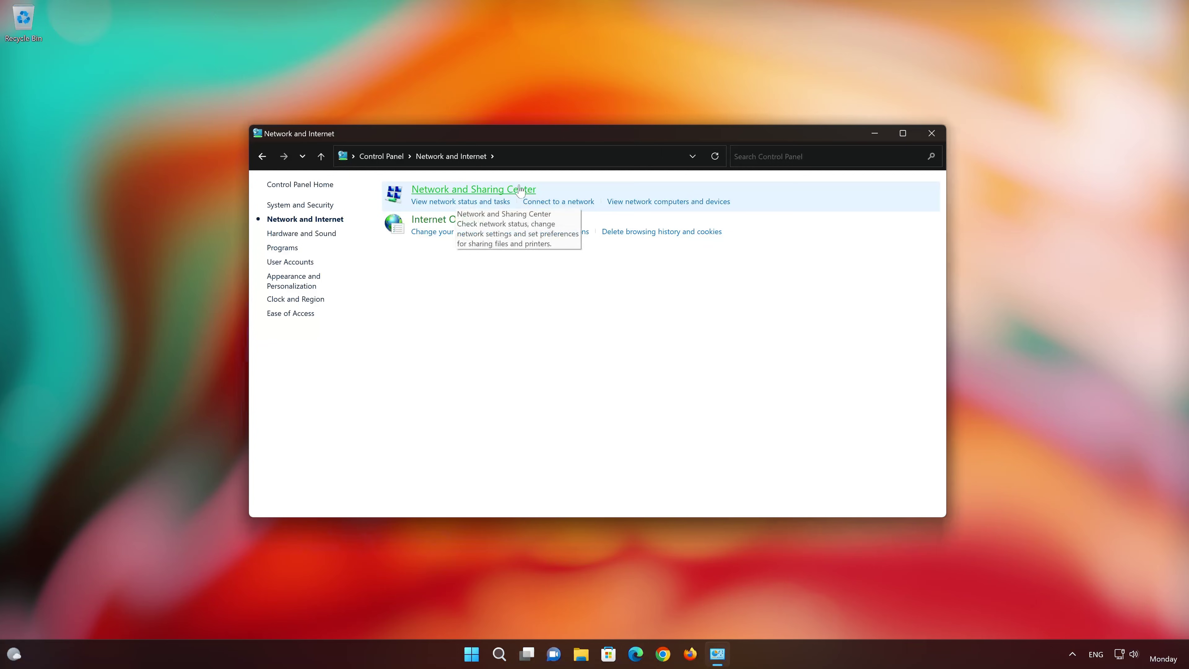
{"action": "left_click", "coordinate": [497, 191]}
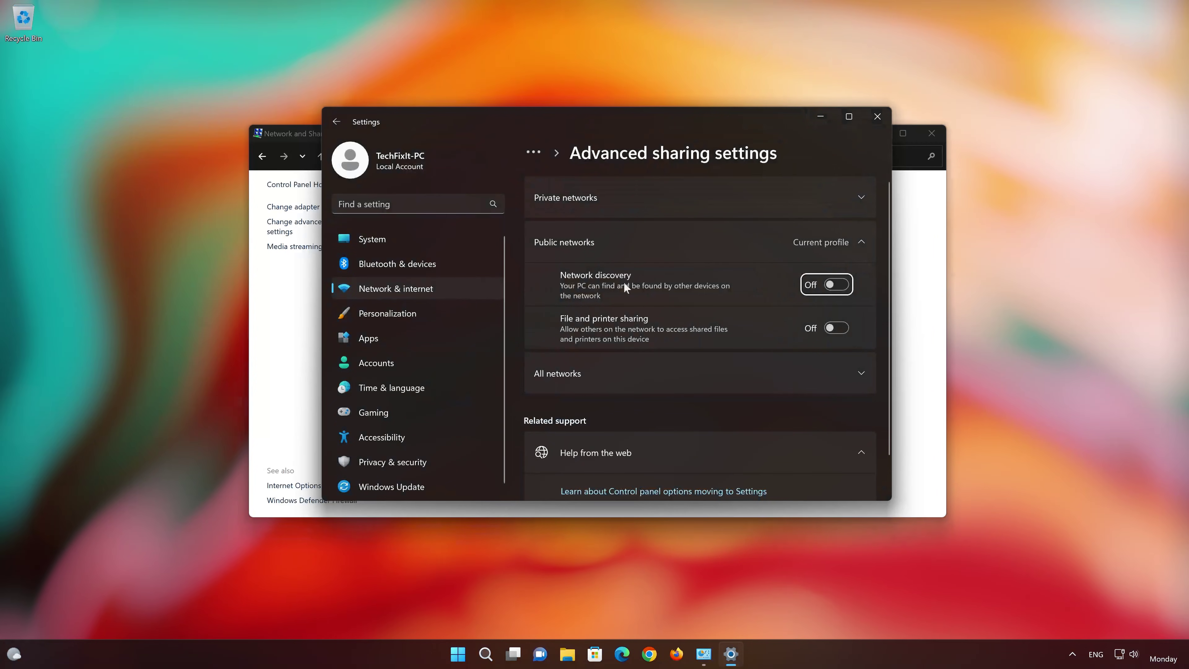
Switch public network discovery and file and printer sharing On, then close both sharing windows
{"action": "left_click", "coordinate": [835, 284]}
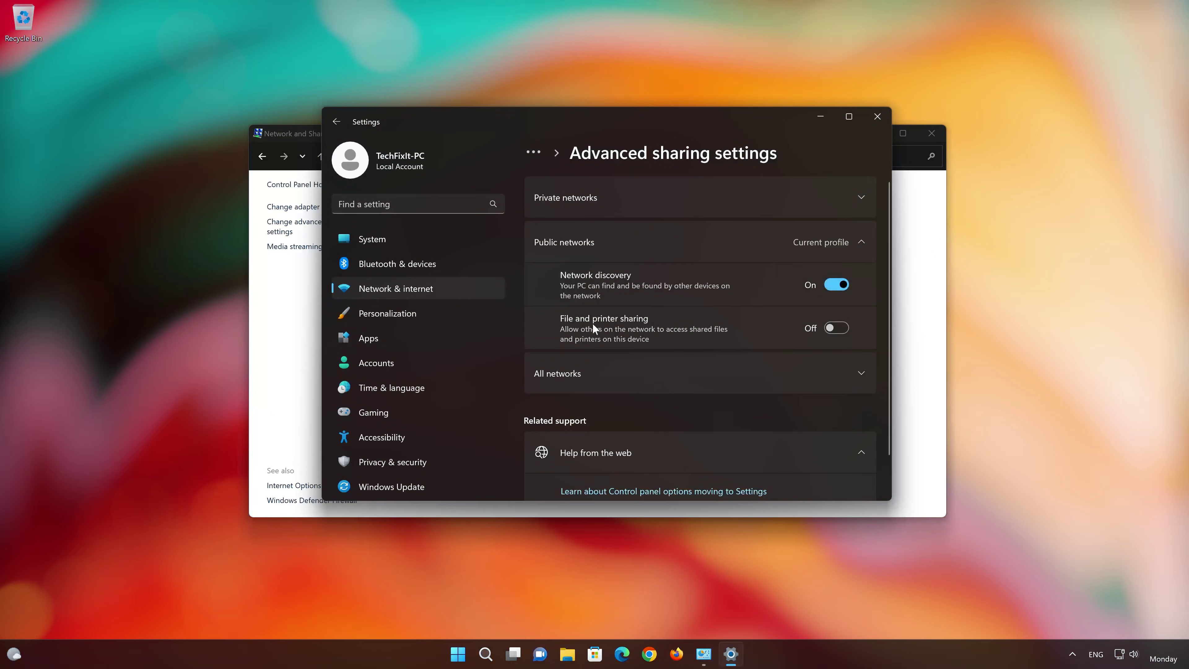
{"action": "left_click", "coordinate": [837, 328]}
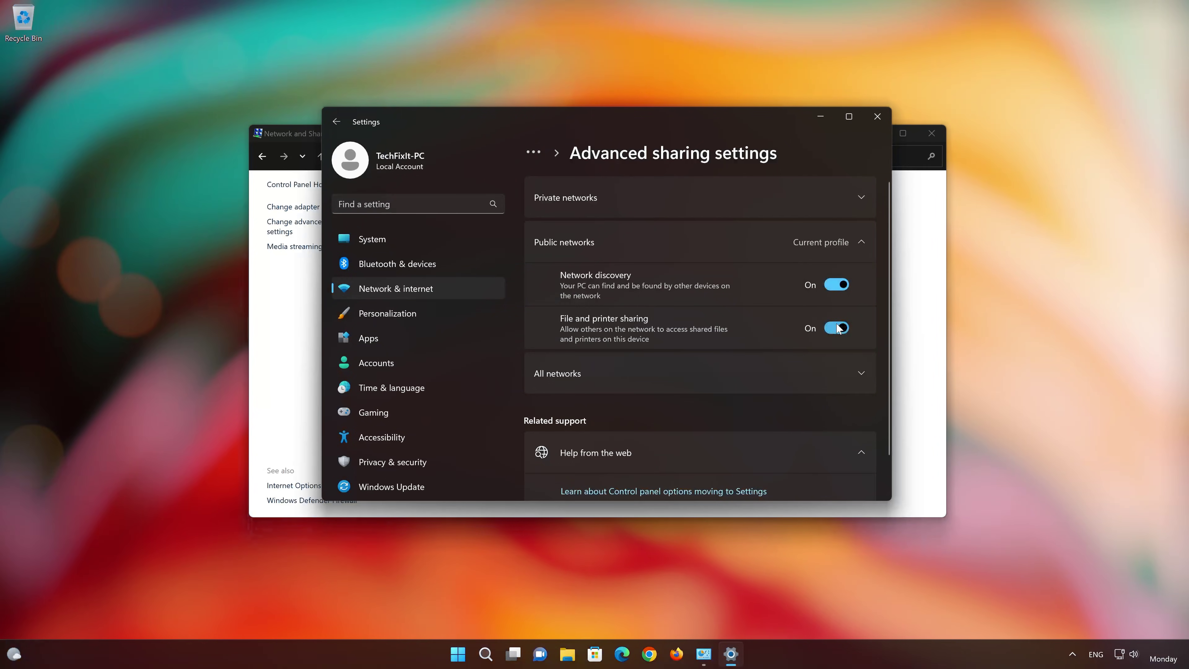
{"action": "left_click", "coordinate": [882, 116]}
{"action": "left_click", "coordinate": [932, 133]}
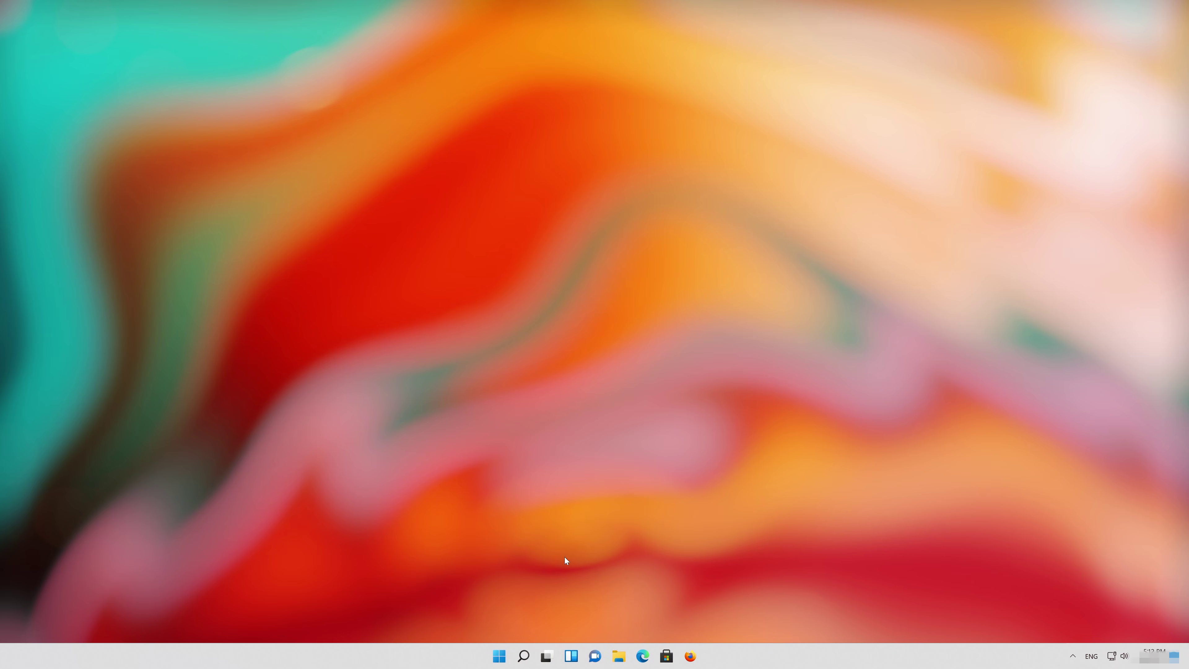
Search the Start menu for 'device manager' to bring up Device Manager as the best match
{"action": "left_click", "coordinate": [498, 656]}
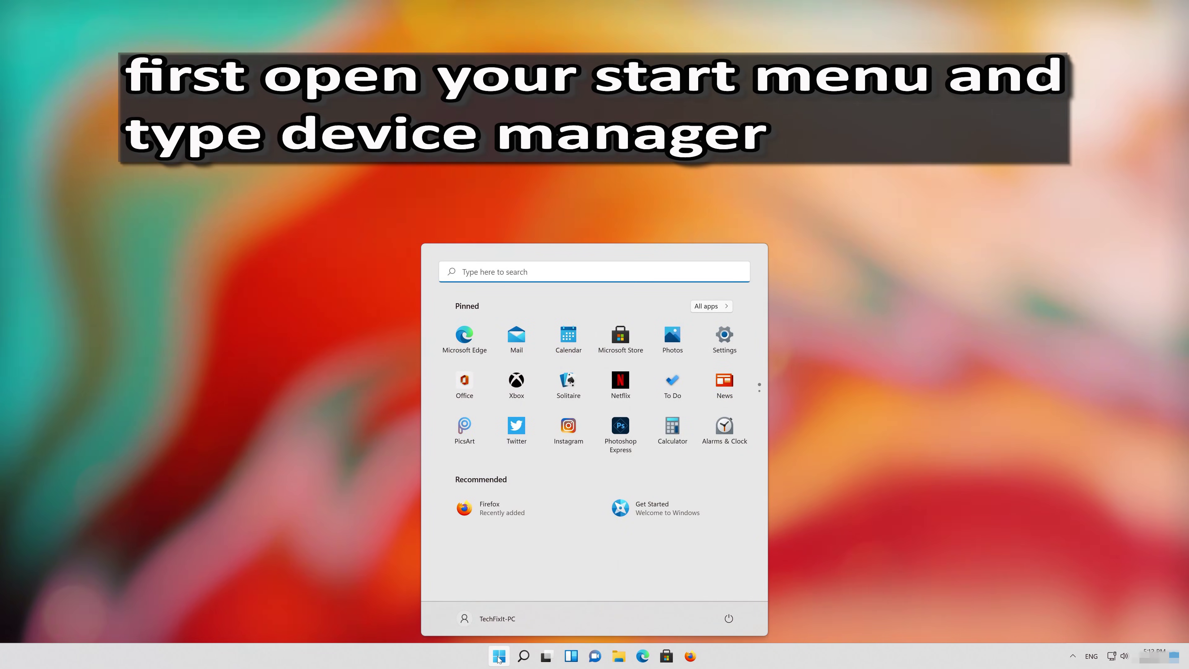
{"action": "type", "text": "device manager"}
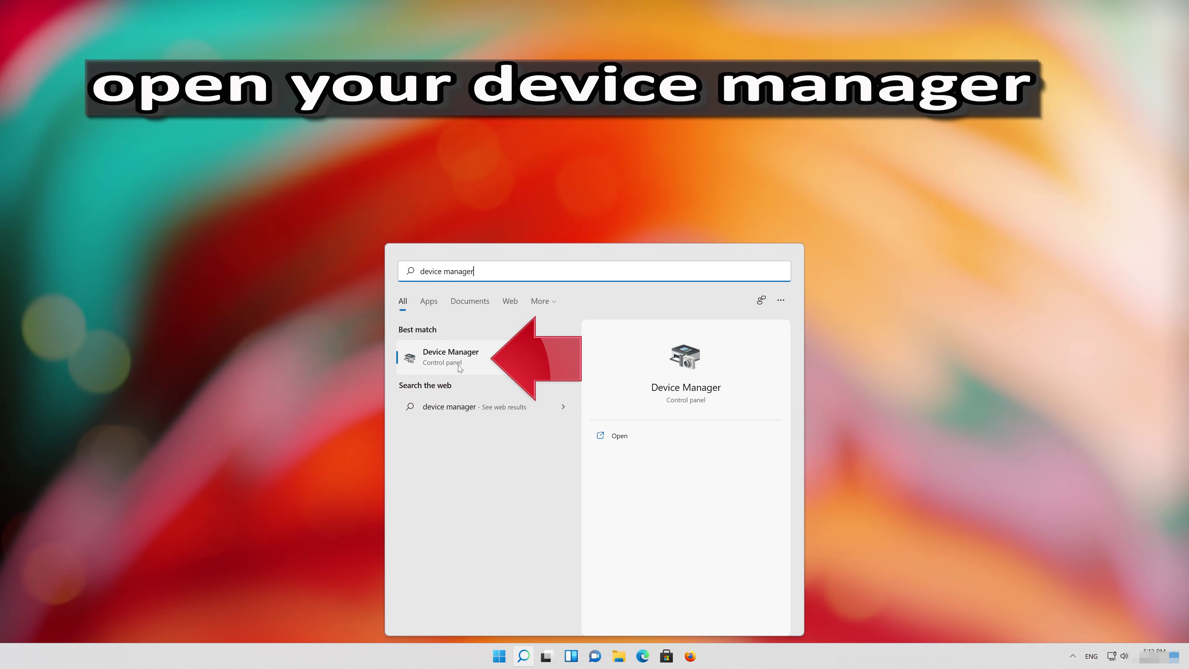
Open Device Manager and start a driver update from the NVIDIA GeForce RTX 3080 Ti's Driver tab
{"action": "left_click", "coordinate": [474, 361]}
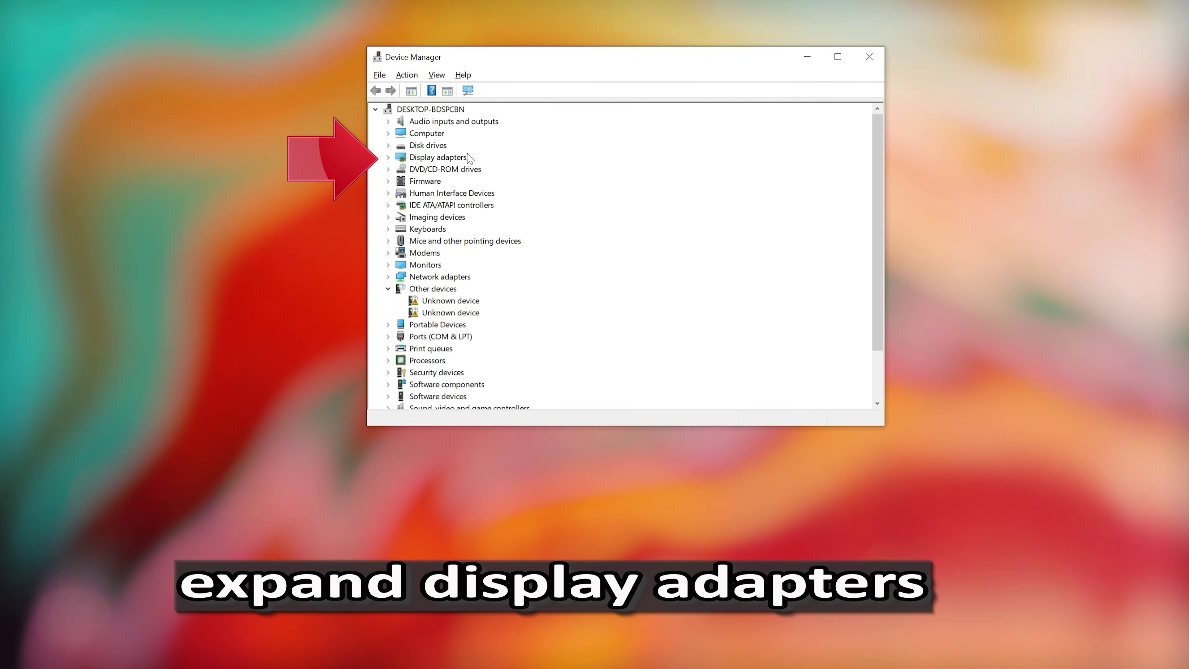
{"action": "left_click", "coordinate": [388, 157]}
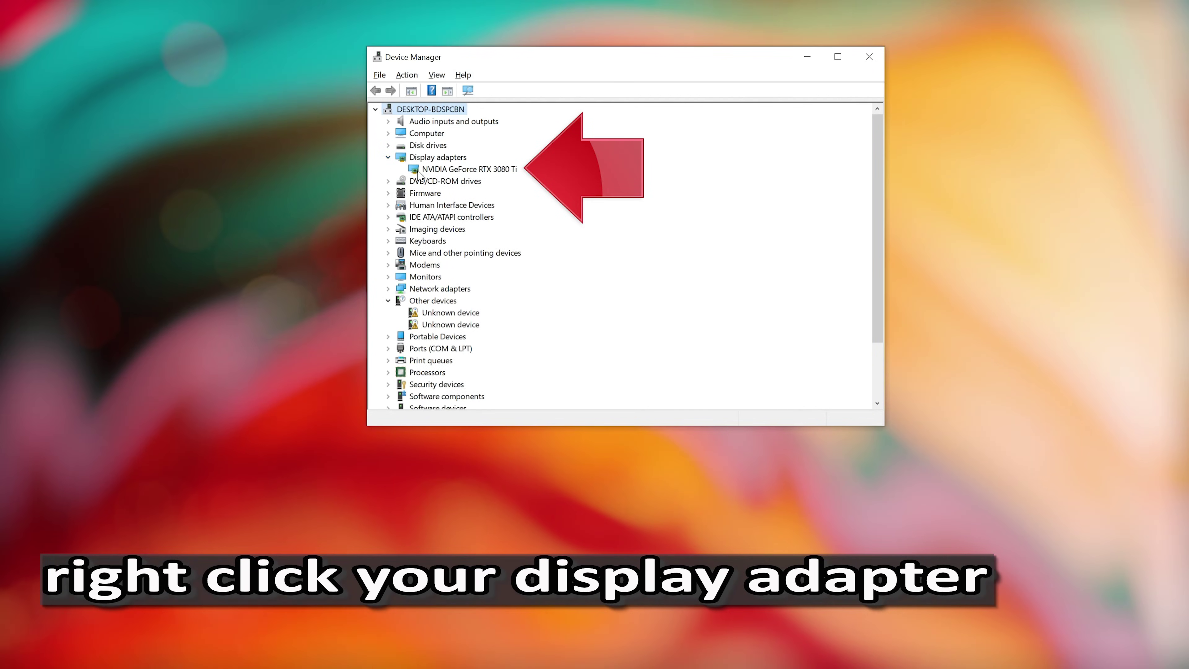
{"action": "right_click", "coordinate": [496, 174]}
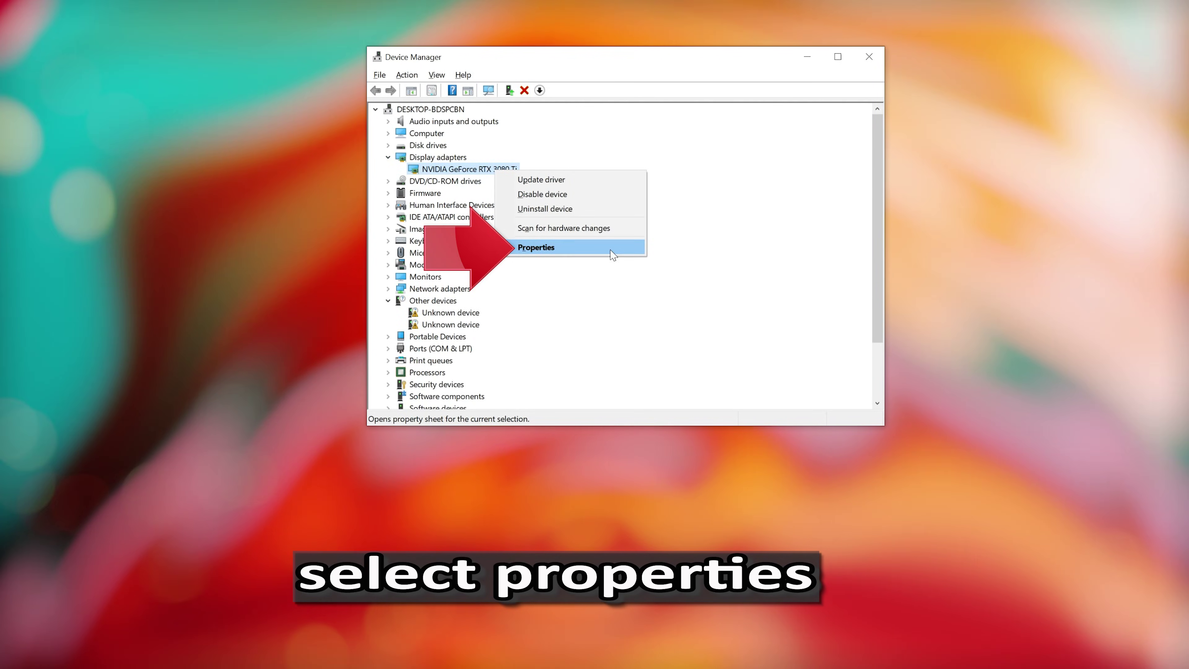
{"action": "left_click", "coordinate": [567, 250]}
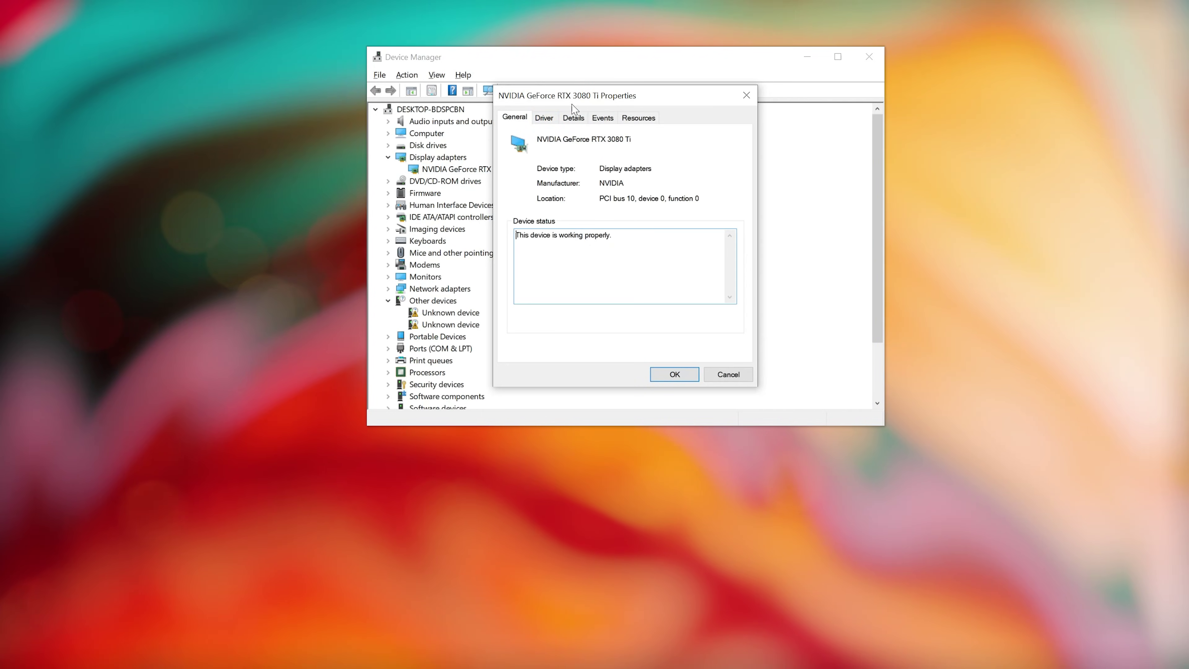
{"action": "left_click", "coordinate": [545, 117]}
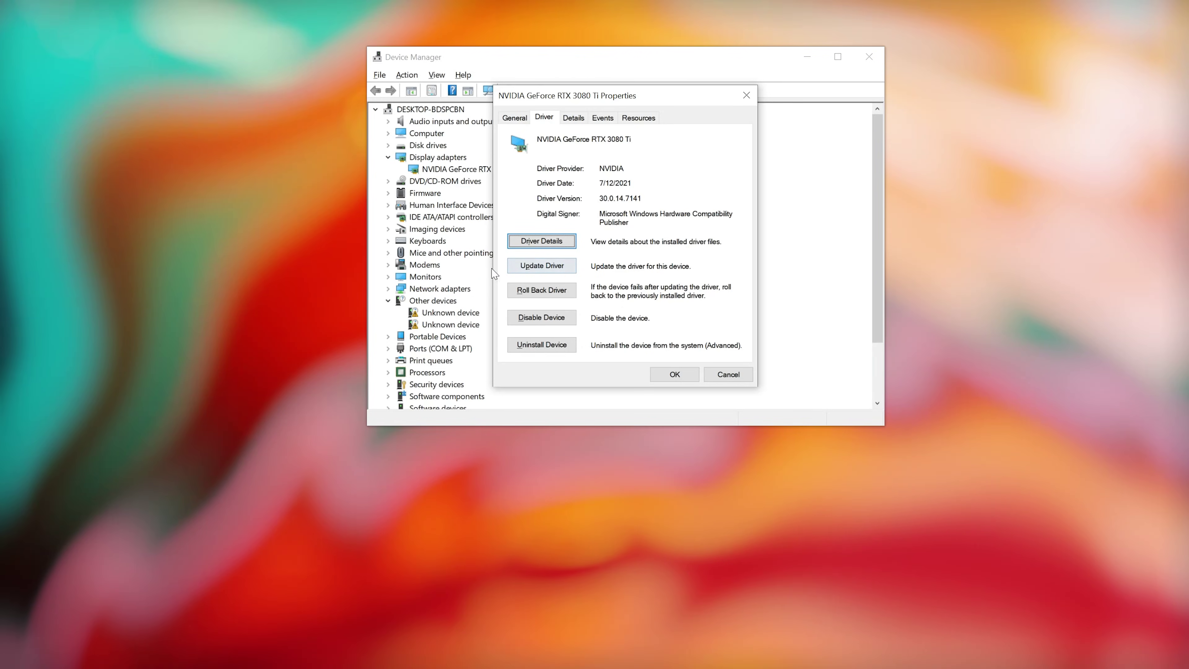
{"action": "left_click", "coordinate": [525, 267]}
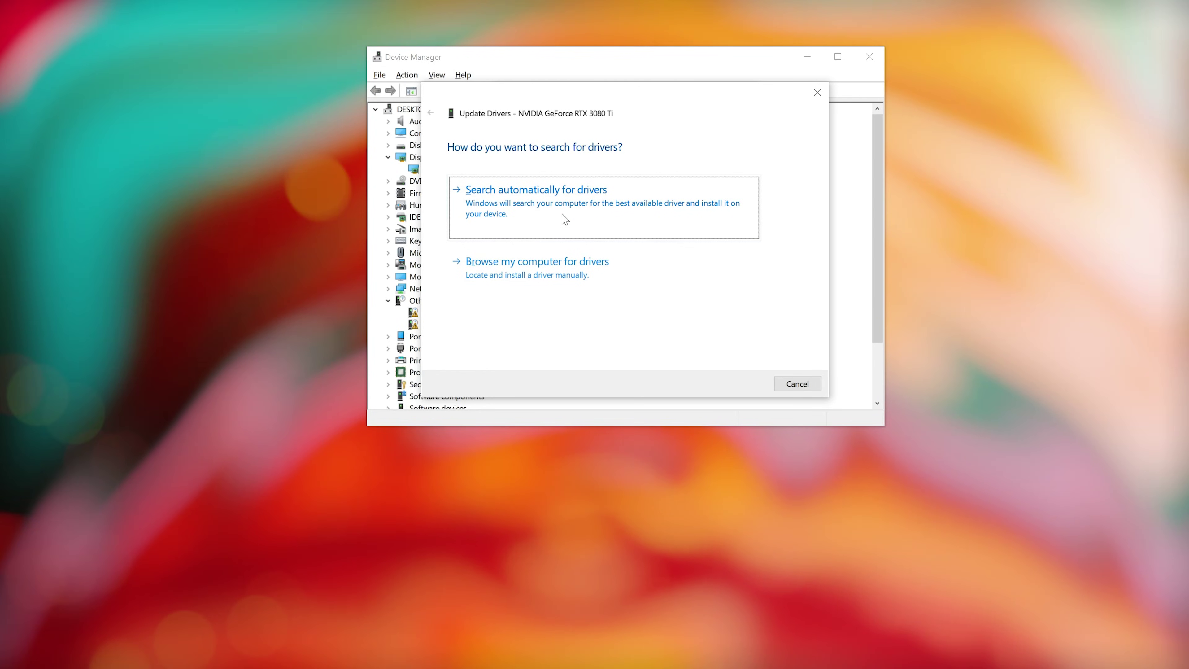
Search automatically for an RTX 3080 Ti driver, find the best one installed, and close
{"action": "left_click", "coordinate": [566, 219]}
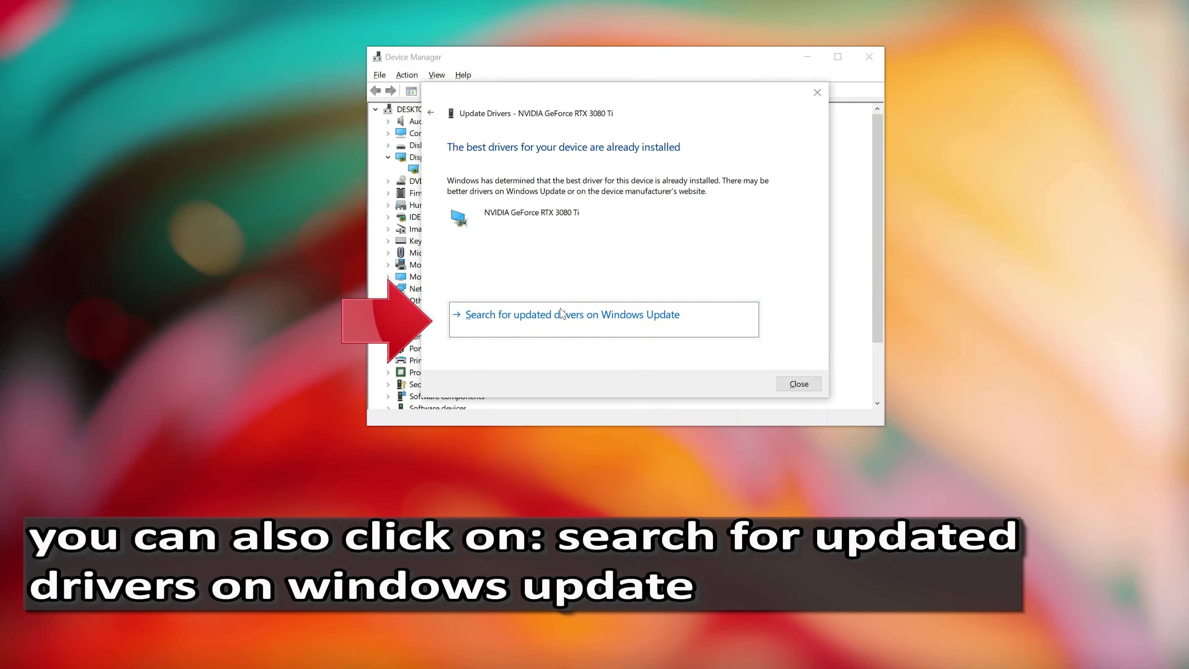
{"action": "left_click", "coordinate": [799, 384]}
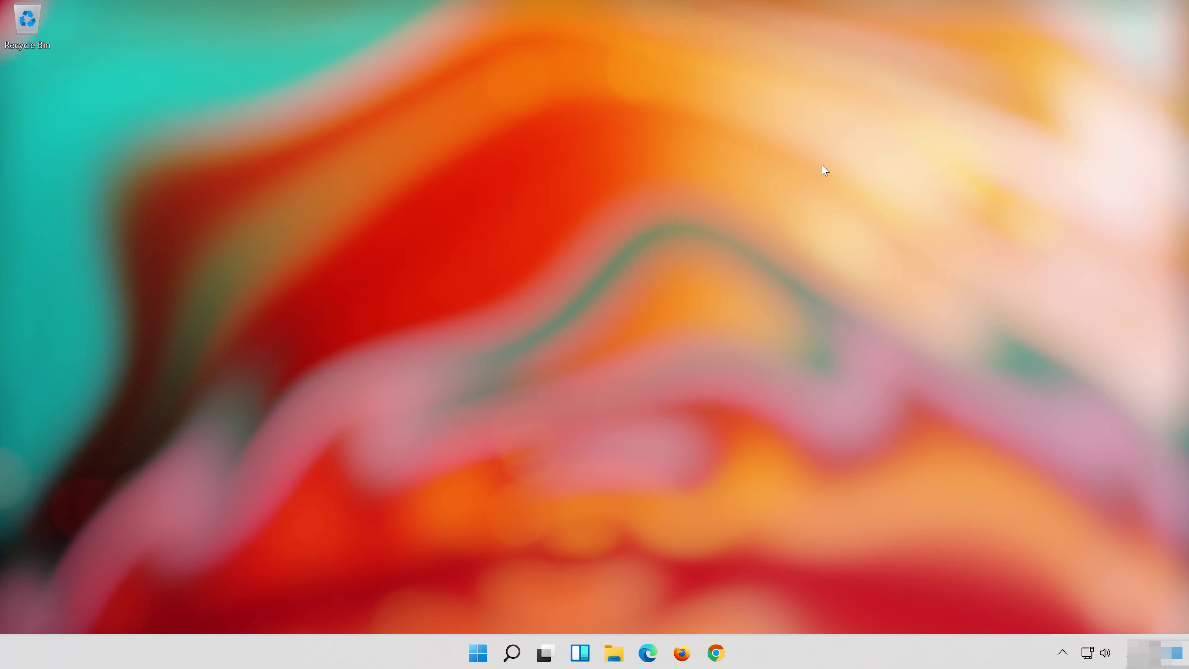
Search the Start menu for 'device manager' and launch Device Manager again
{"action": "left_click", "coordinate": [513, 653]}
{"action": "type", "text": "de"}
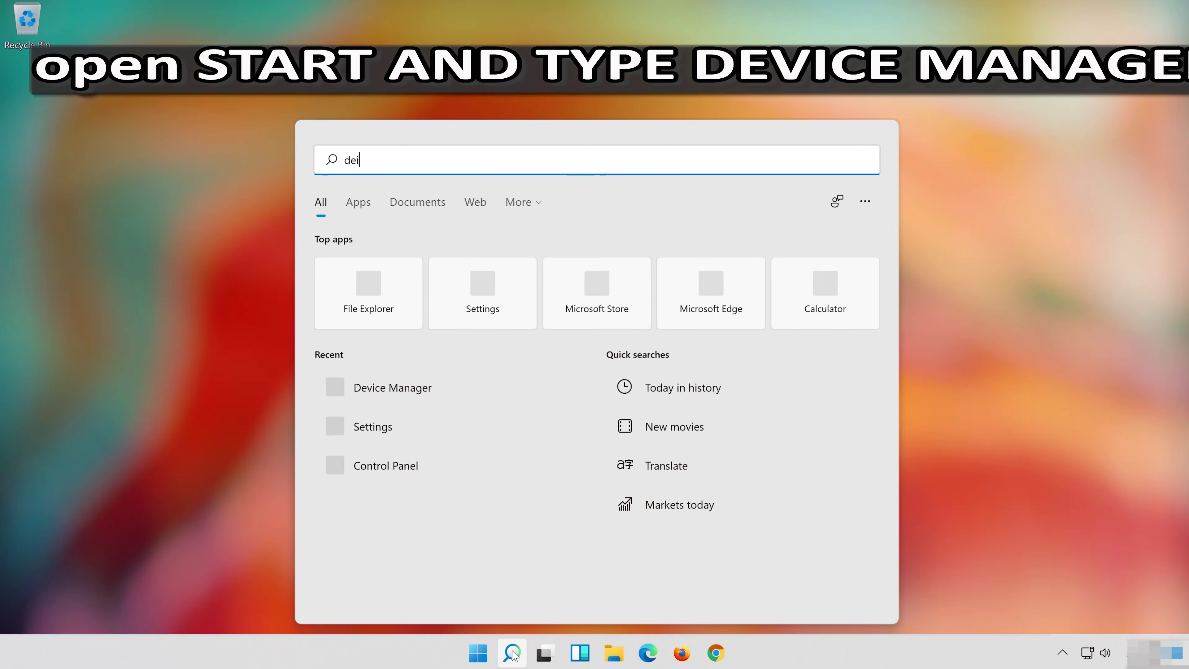
{"action": "type", "text": "vi"}
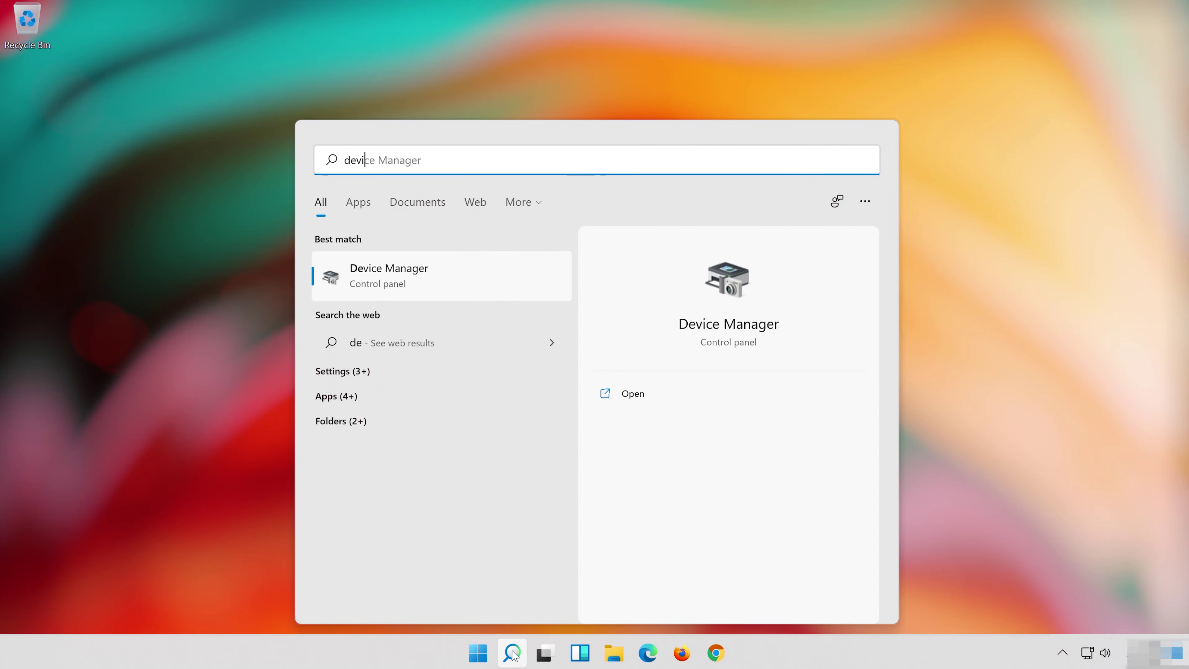
{"action": "type", "text": "ce manager"}
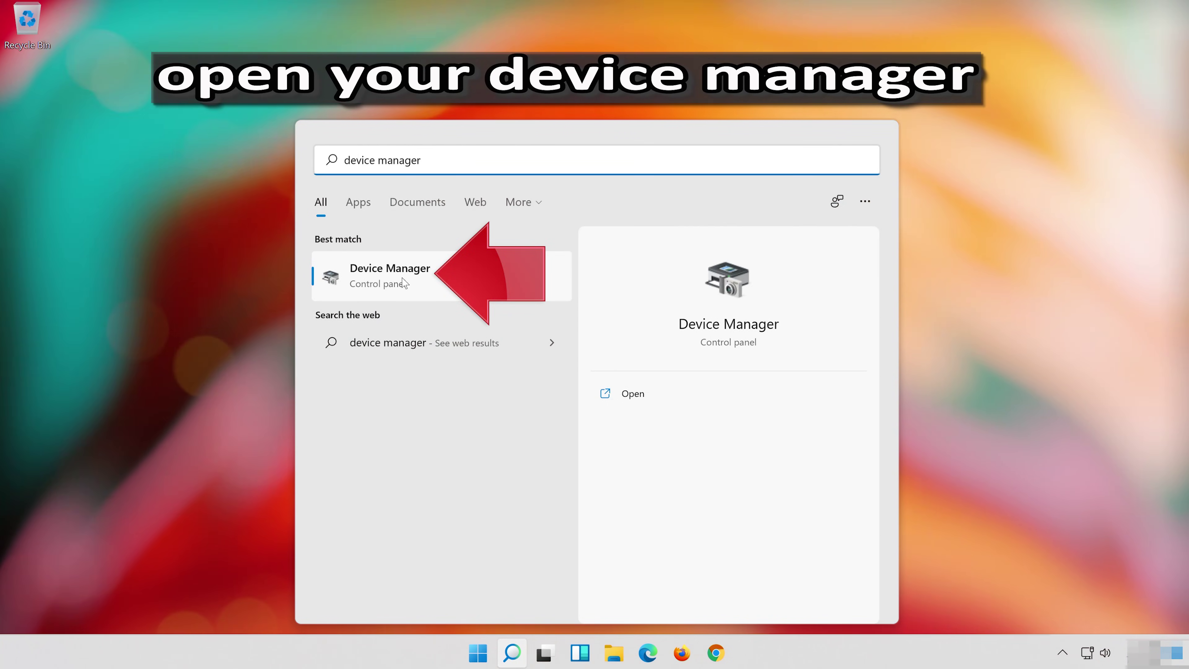
{"action": "left_click", "coordinate": [421, 278]}
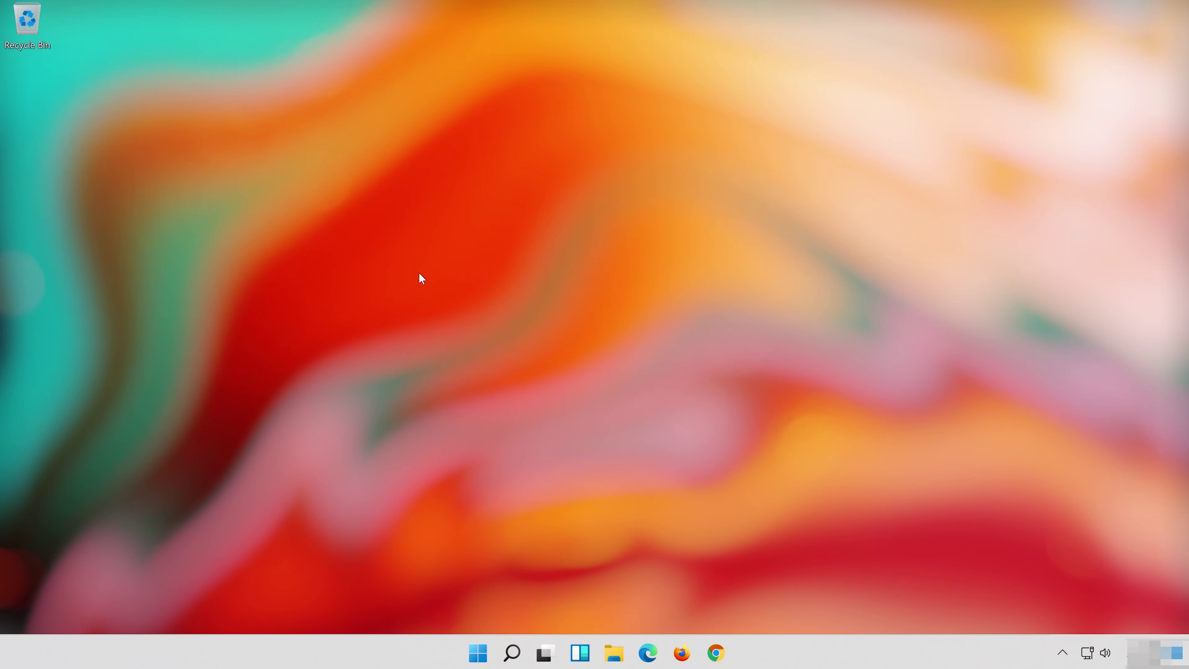
Open the Intel(R) 82574L Gigabit Network Connection's properties and start its driver update
{"action": "left_click", "coordinate": [391, 401]}
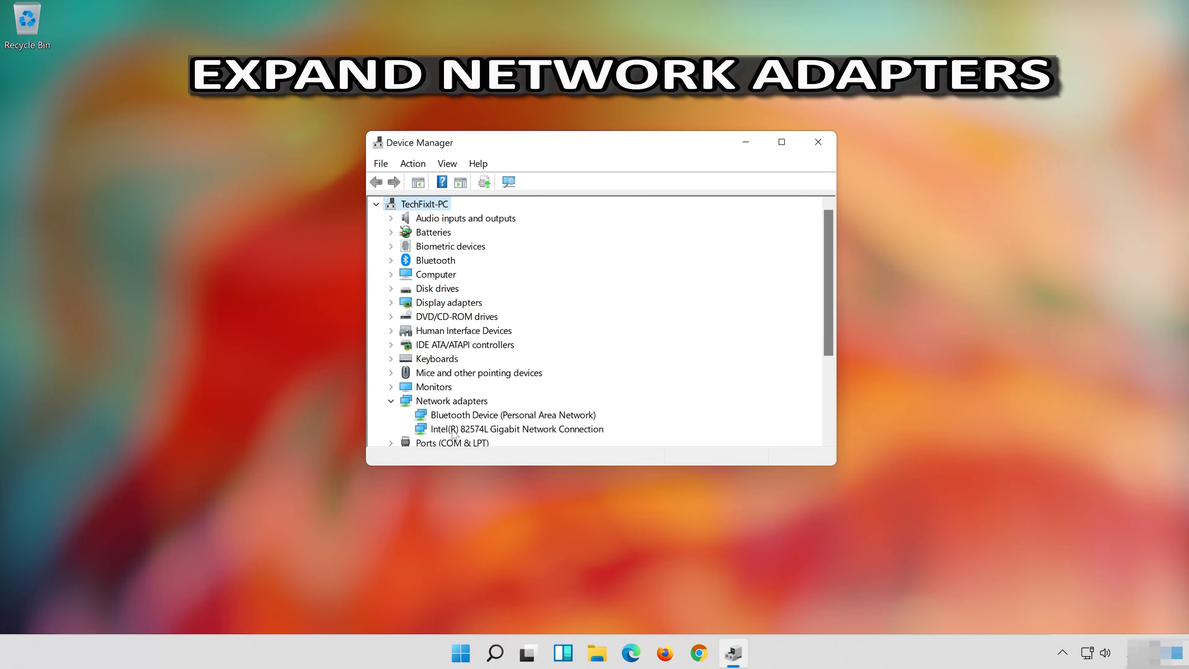
{"action": "left_click", "coordinate": [475, 427]}
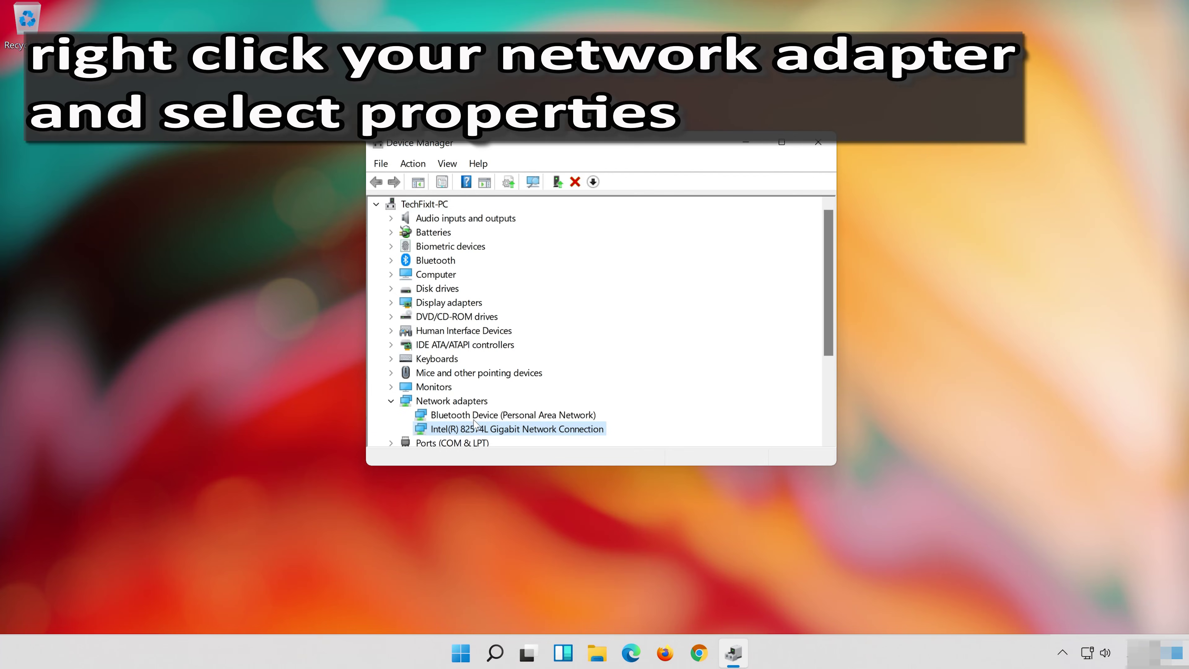
{"action": "right_click", "coordinate": [520, 431]}
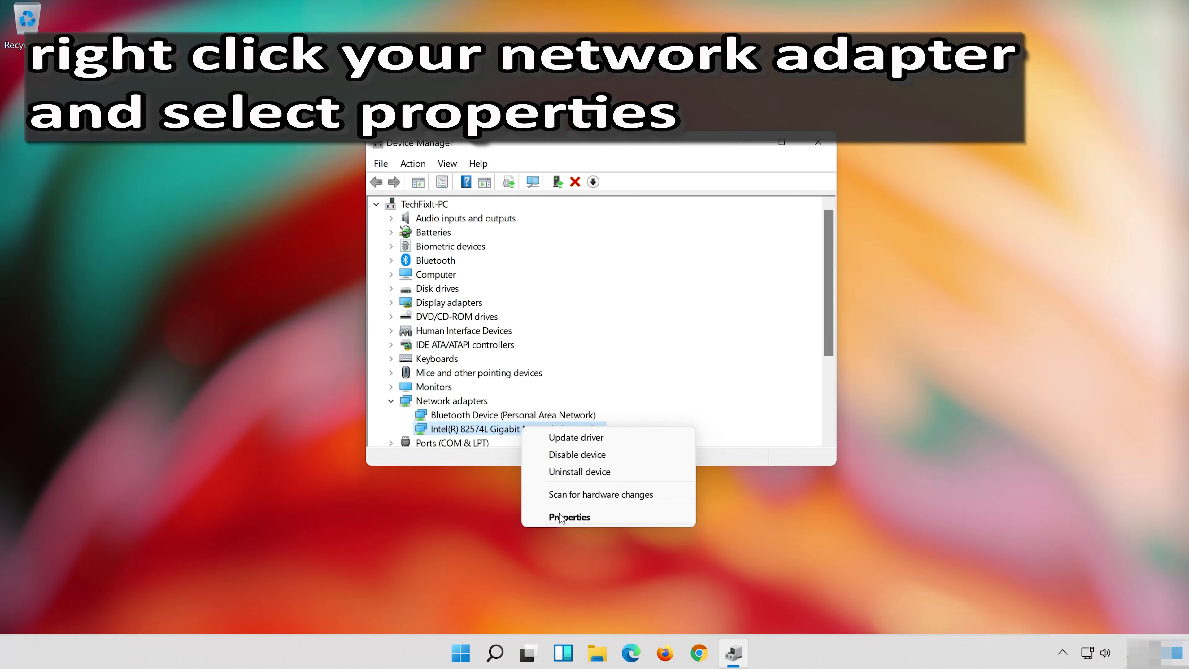
{"action": "left_click", "coordinate": [584, 521]}
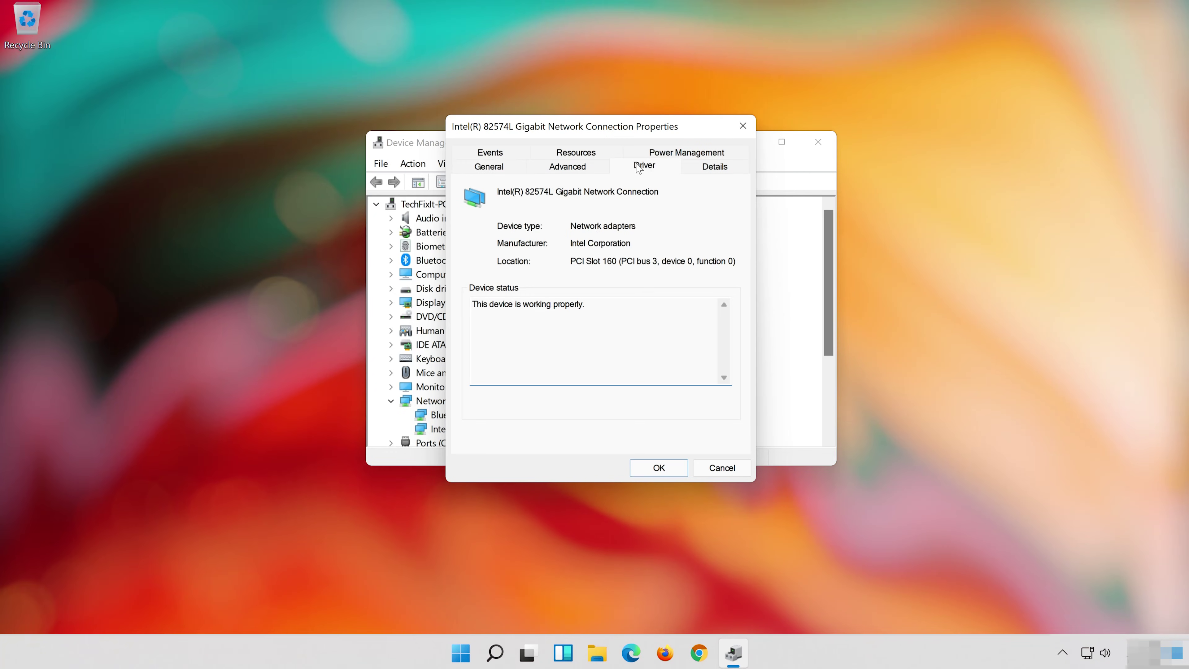
{"action": "left_click", "coordinate": [640, 173]}
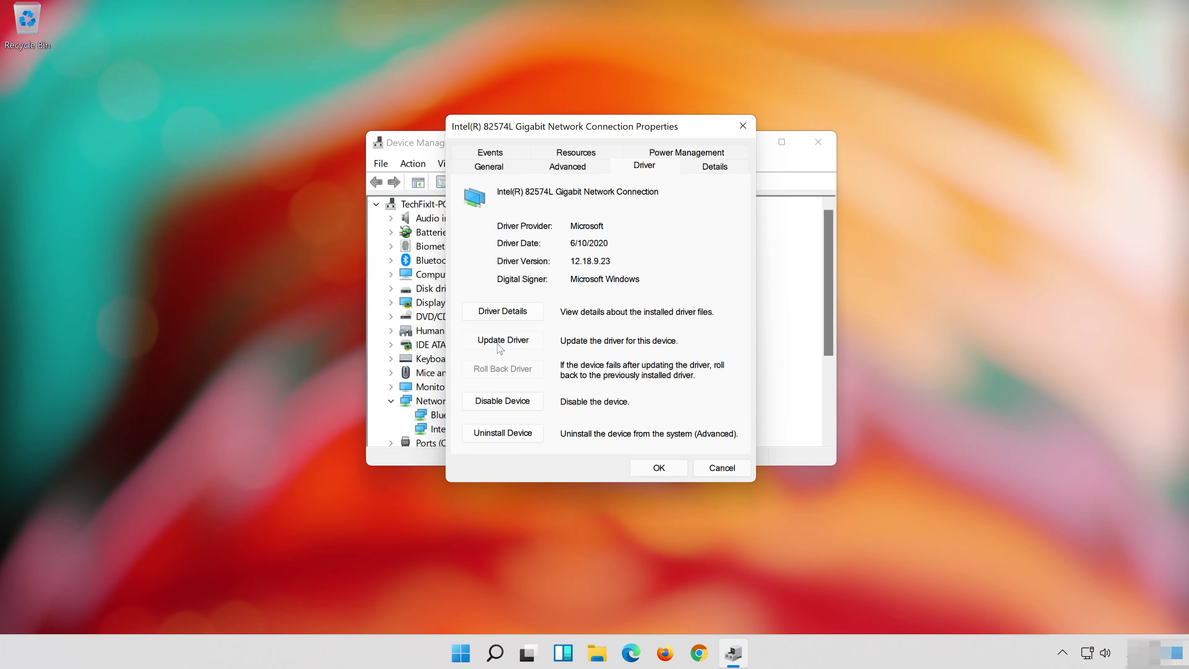
{"action": "left_click", "coordinate": [500, 347]}
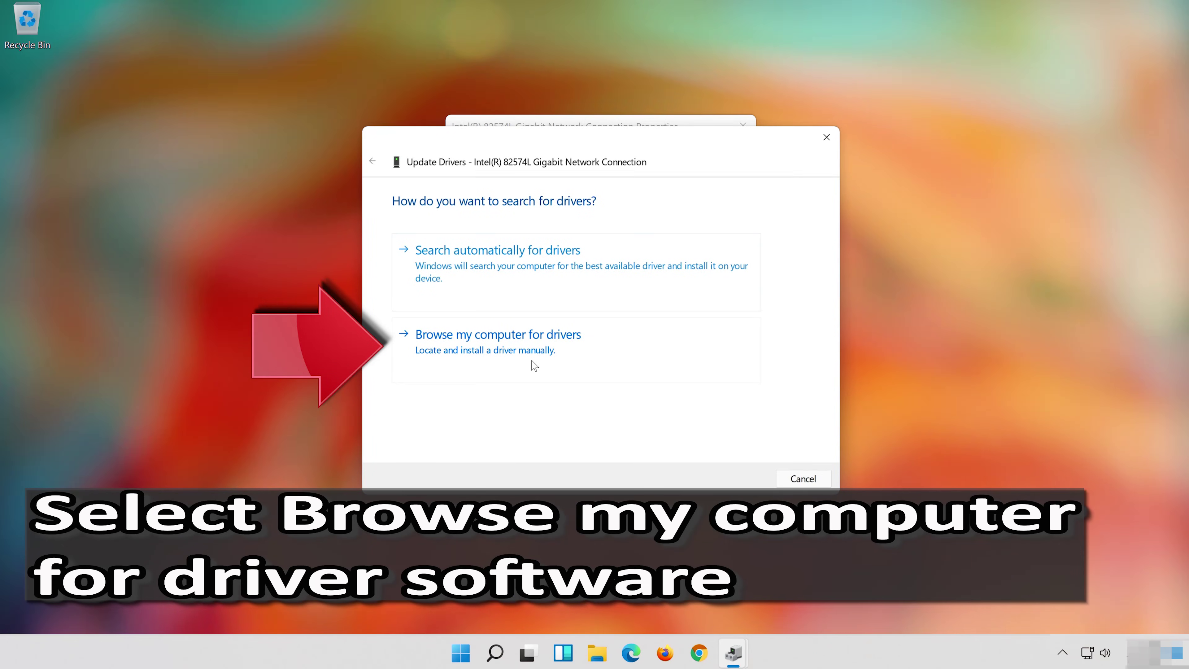
Install the Intel 82574L driver from the computer's driver list, then close its dialogs and Device Manager
{"action": "left_click", "coordinate": [535, 365]}
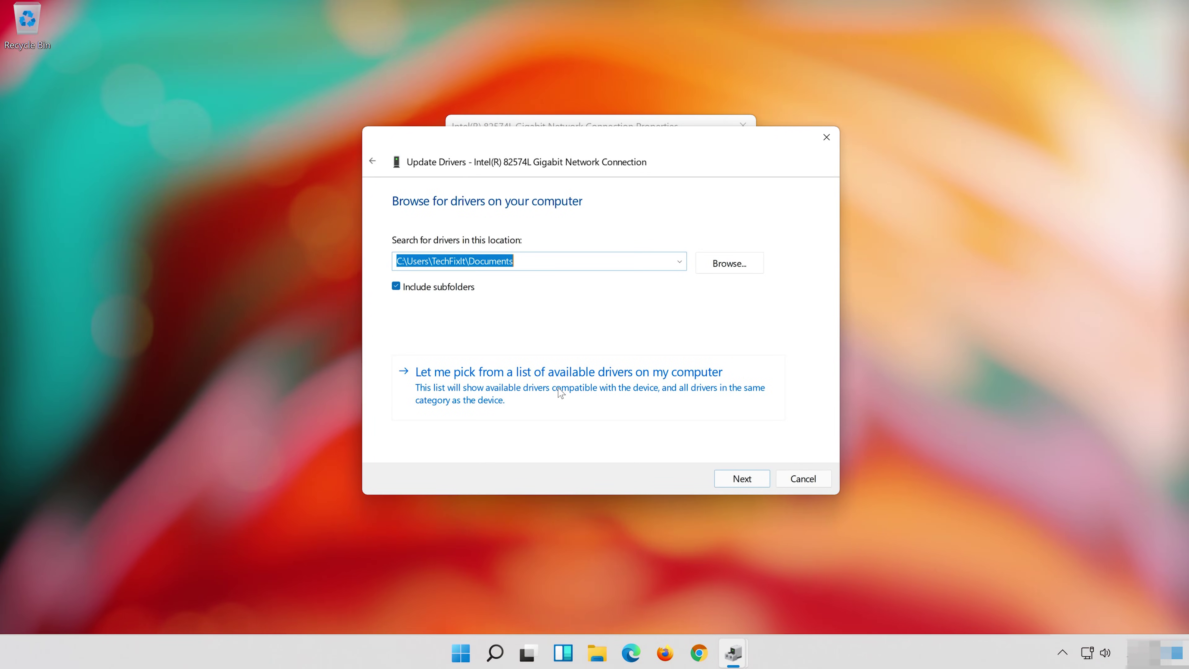
{"action": "left_click", "coordinate": [562, 396]}
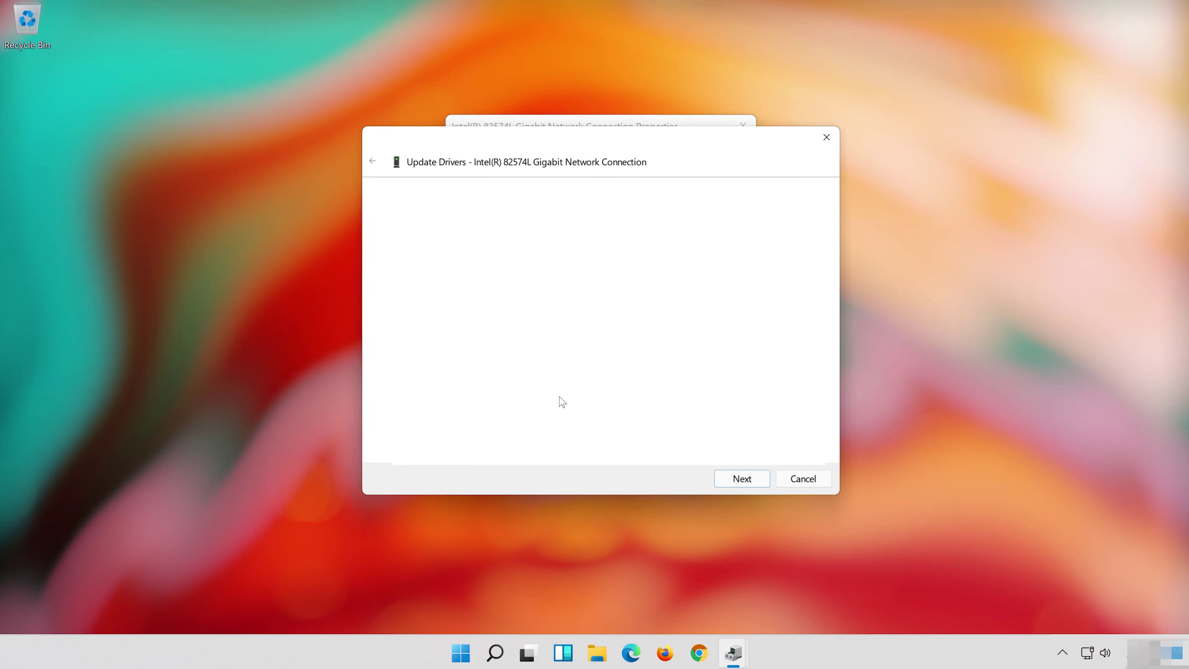
{"action": "left_click", "coordinate": [436, 332]}
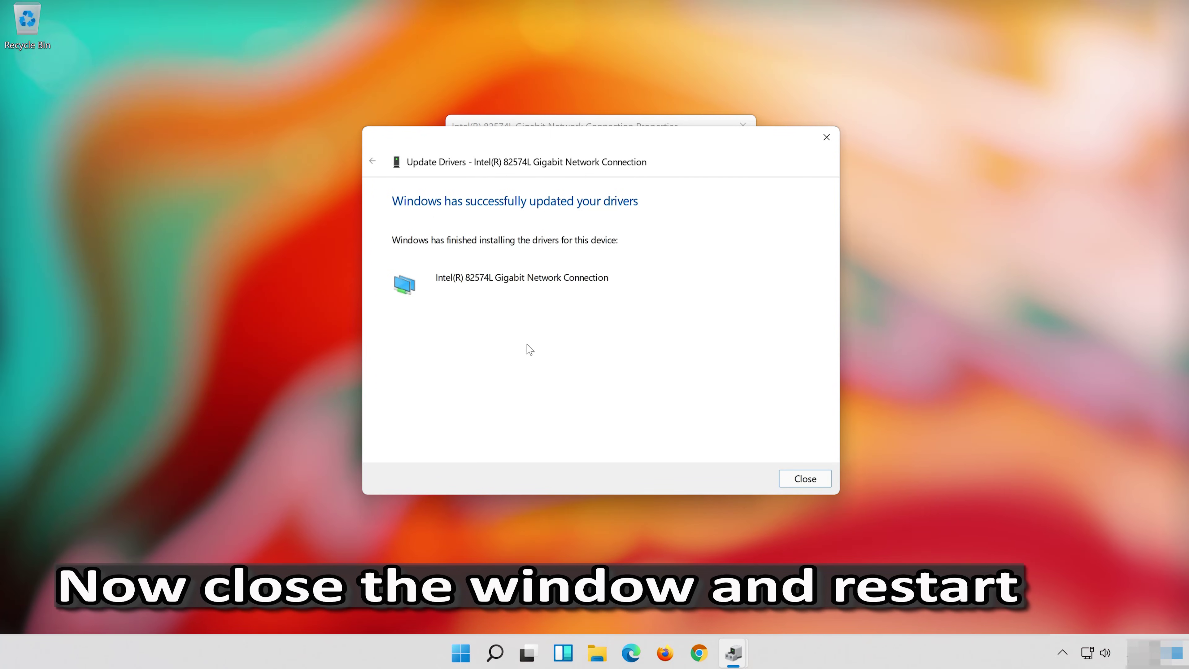
{"action": "left_click", "coordinate": [805, 478]}
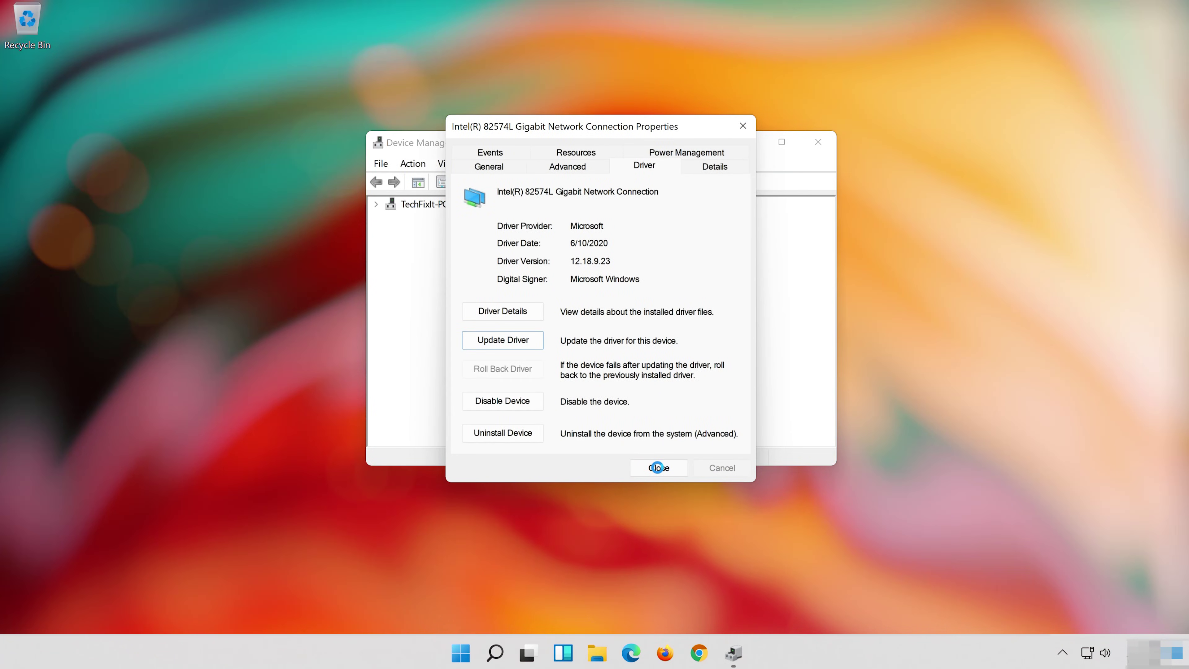
{"action": "left_click", "coordinate": [658, 468]}
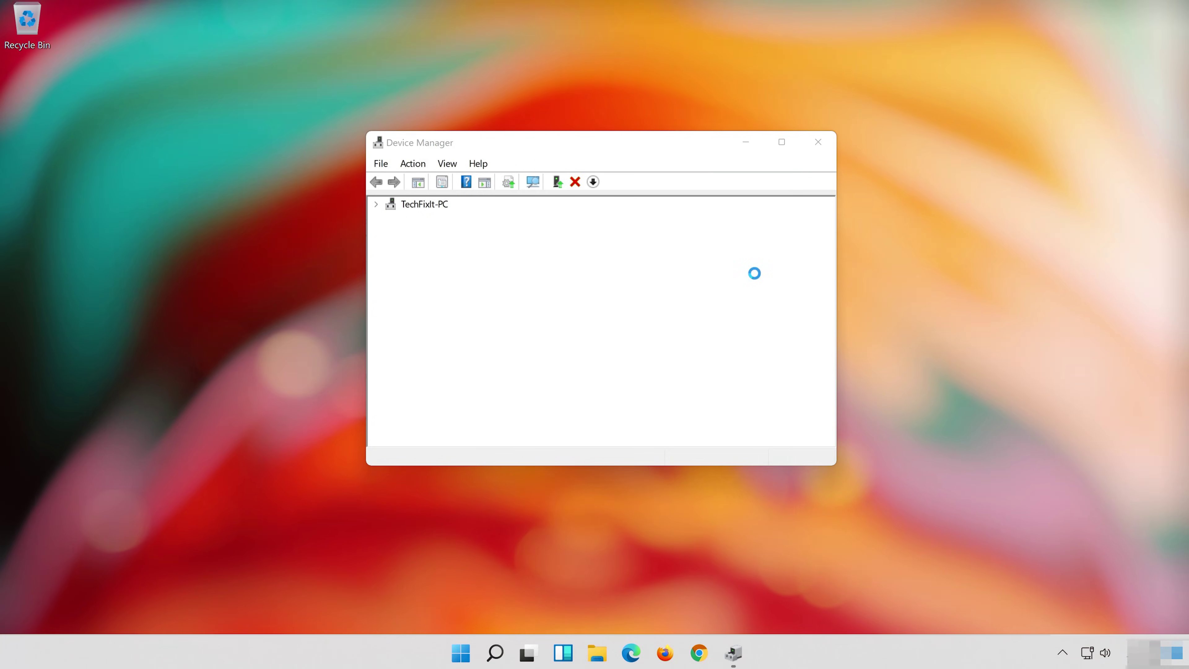
{"action": "left_click", "coordinate": [820, 142]}
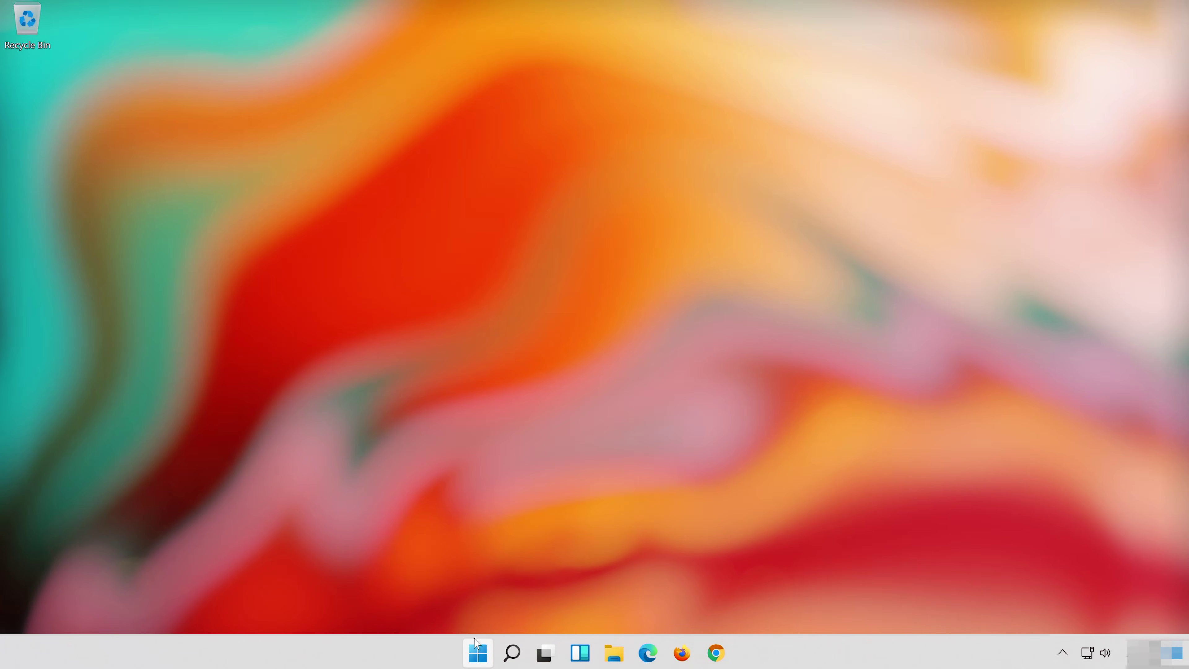
Restart the PC from the Start menu power options
{"action": "left_click", "coordinate": [477, 646]}
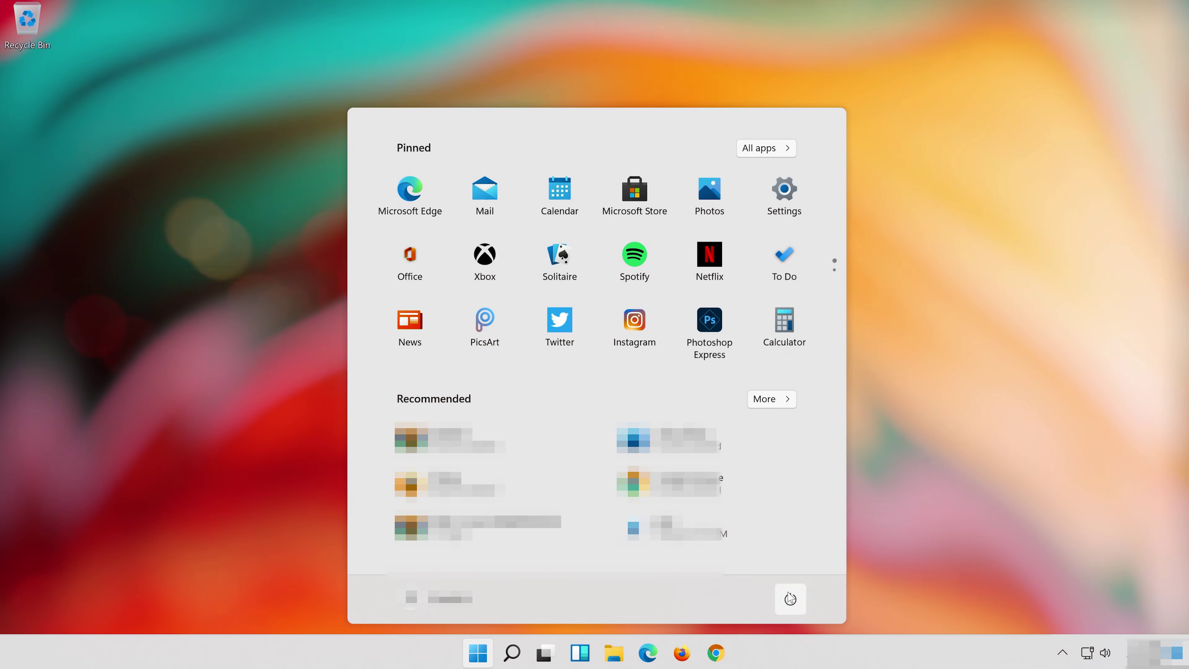
{"action": "left_click", "coordinate": [790, 599]}
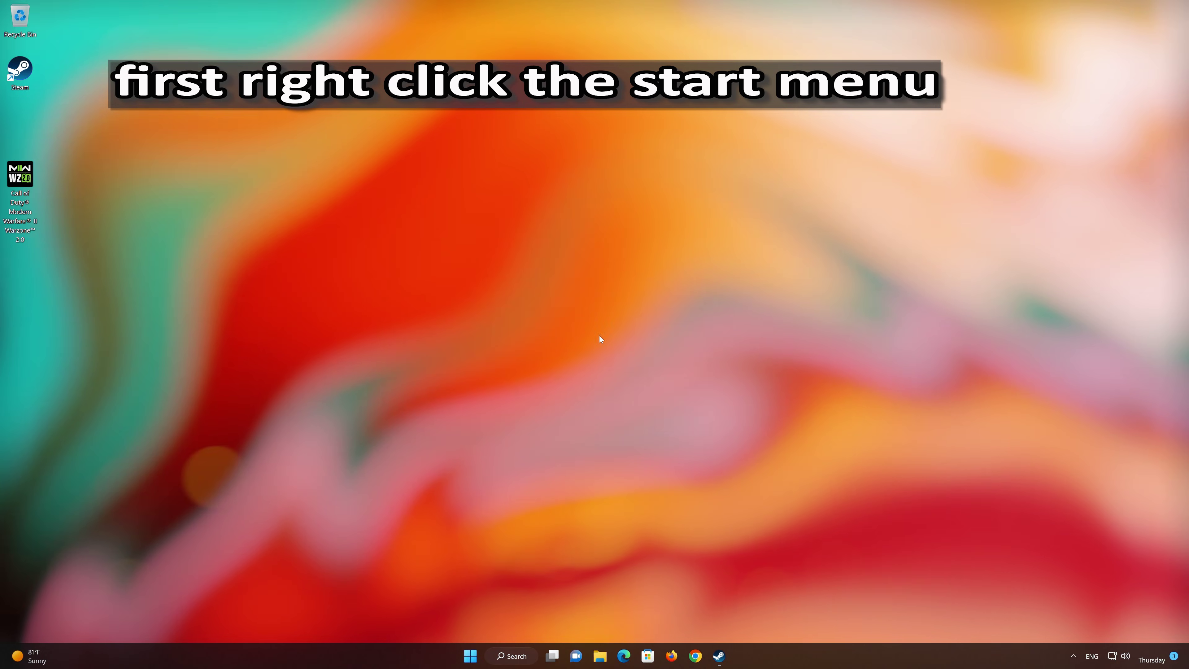
Reset all network adapters via Settings' Advanced network settings > Network reset, and confirm the reset
{"action": "right_click", "coordinate": [472, 658]}
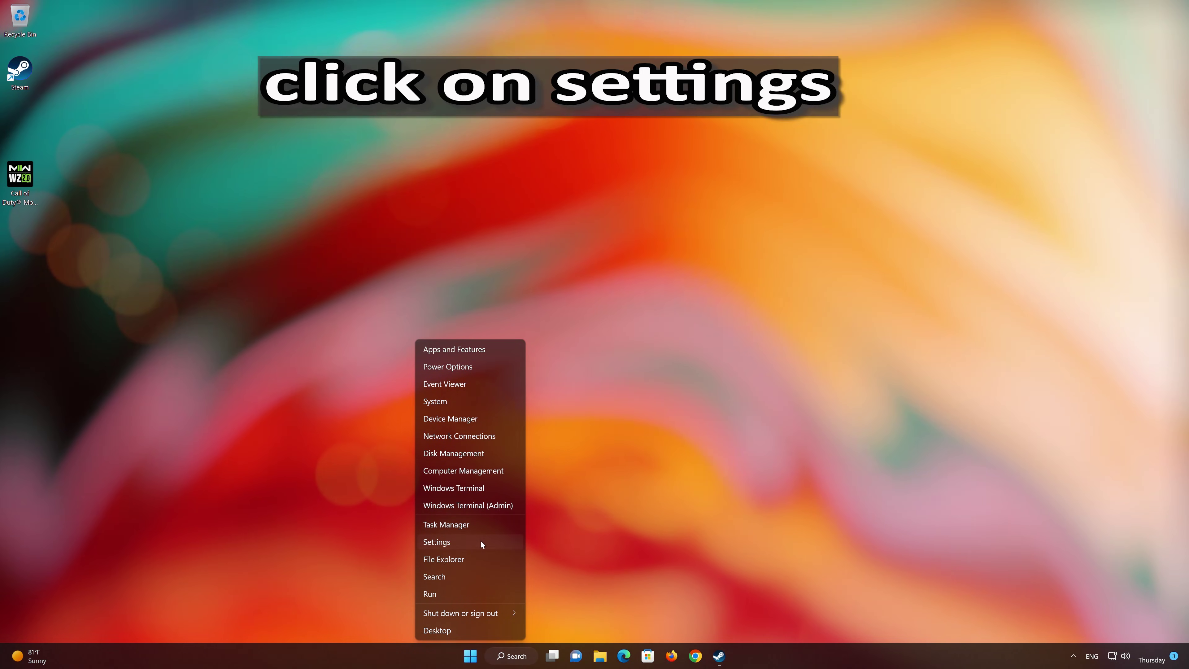
{"action": "left_click", "coordinate": [471, 542]}
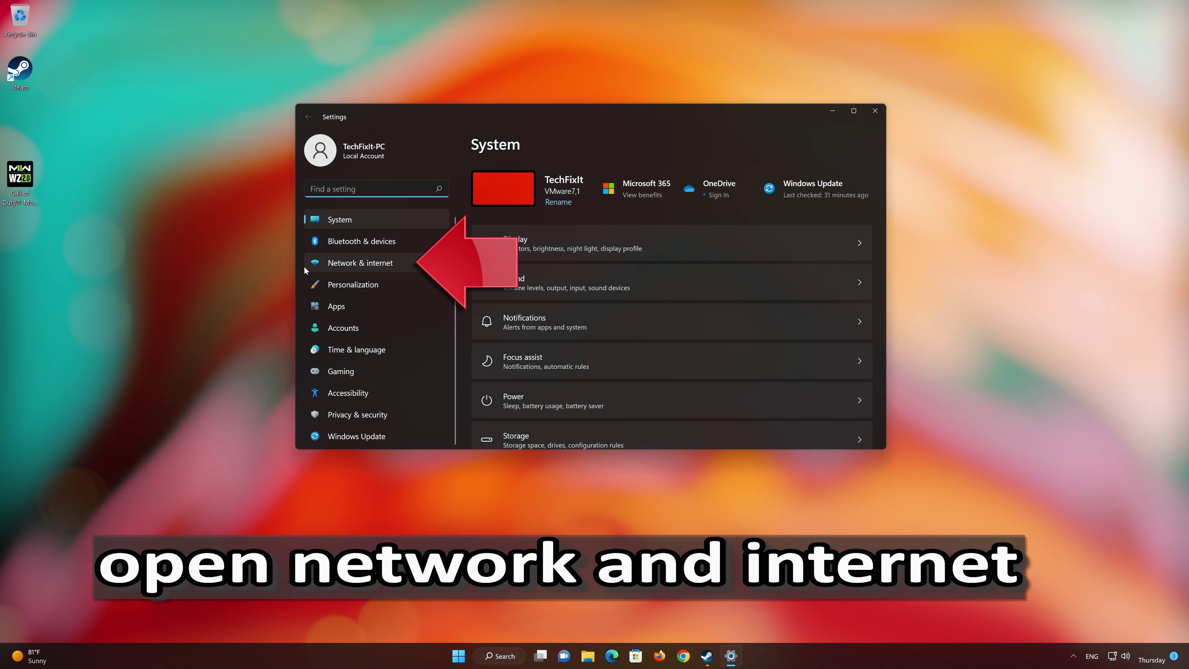
{"action": "left_click", "coordinate": [372, 263]}
{"action": "scroll", "coordinate": [683, 281], "scroll_direction": "down", "scroll_amount": 2}
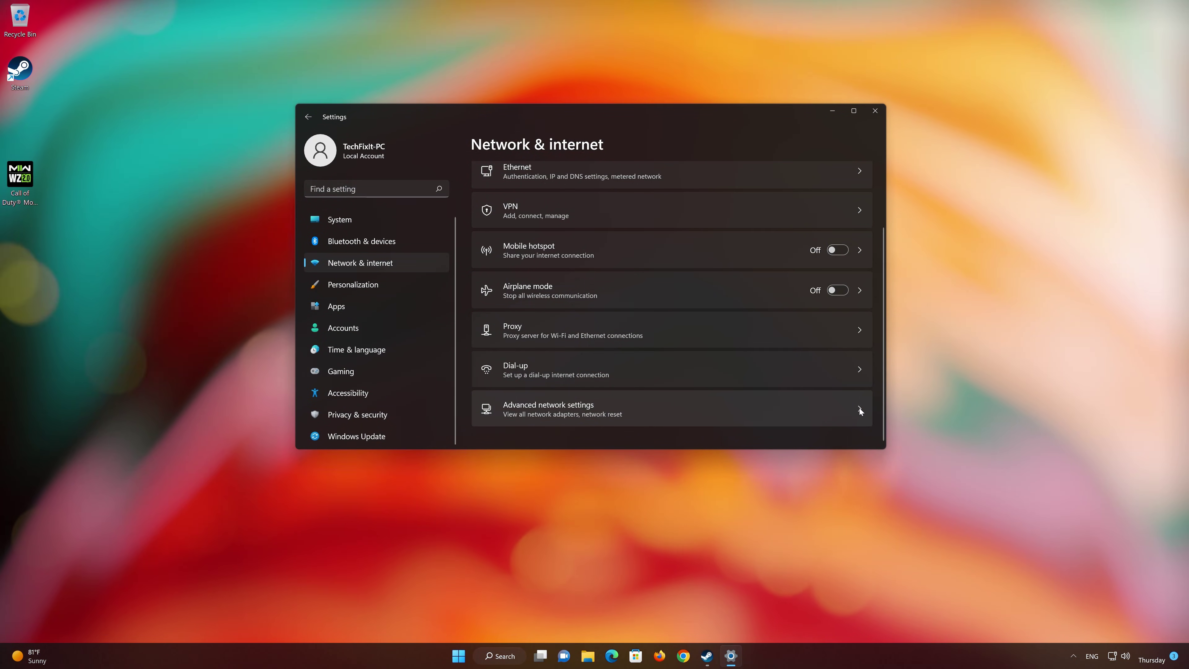
{"action": "left_click", "coordinate": [860, 409]}
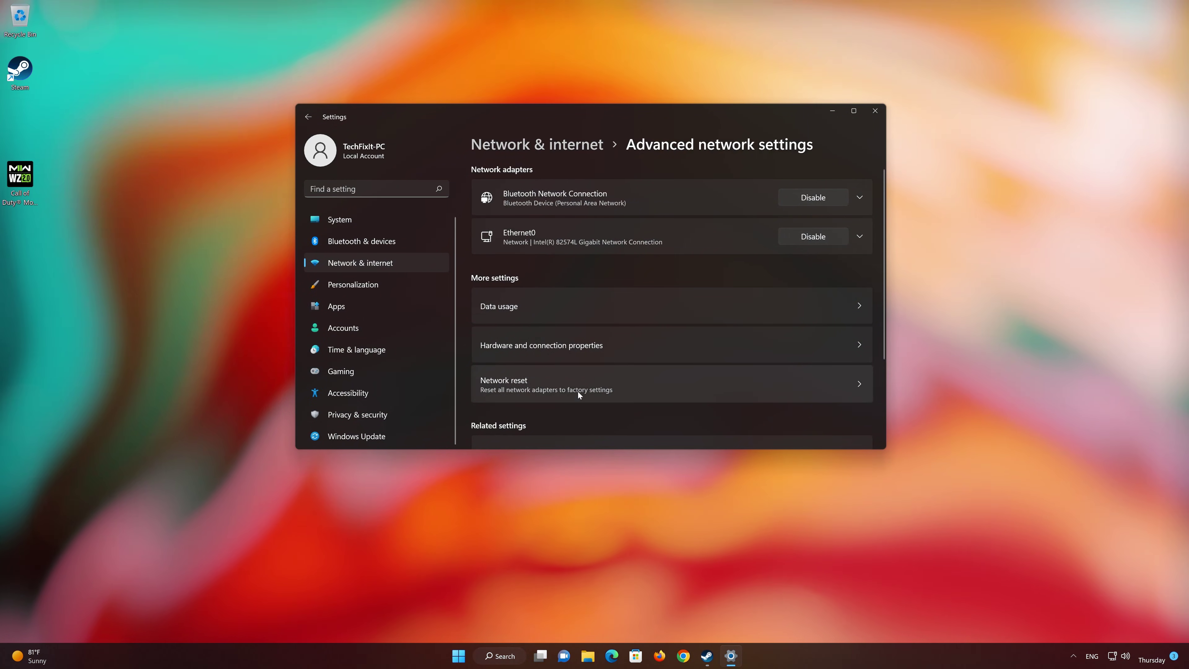
{"action": "left_click", "coordinate": [598, 383]}
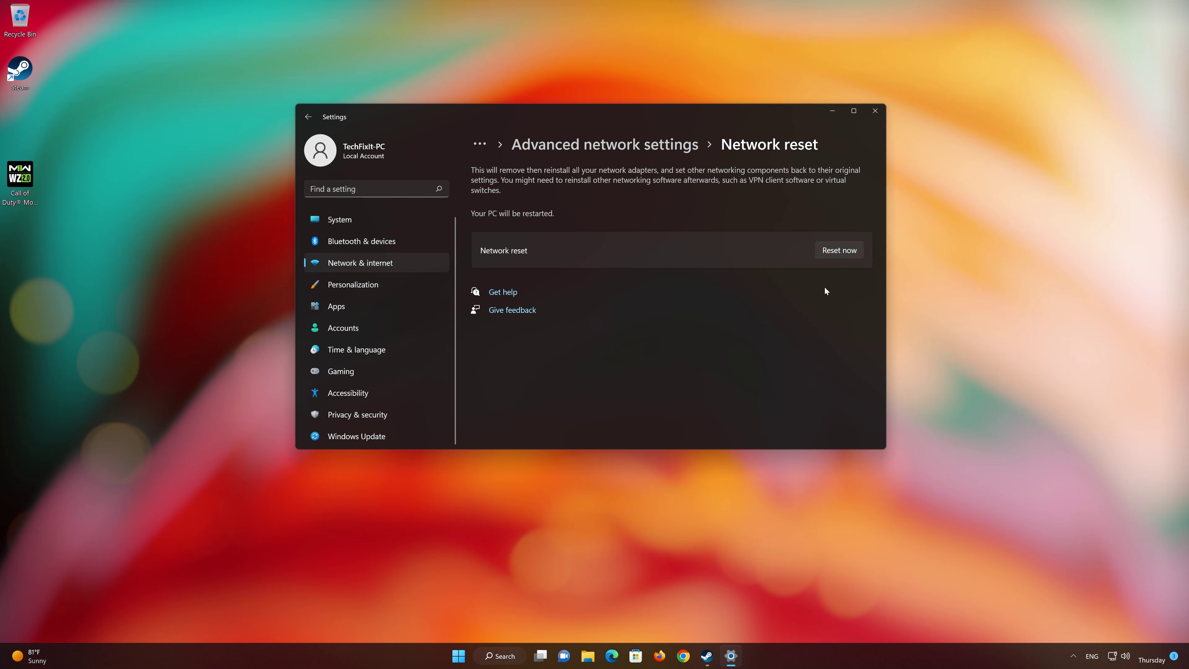
{"action": "left_click", "coordinate": [846, 253]}
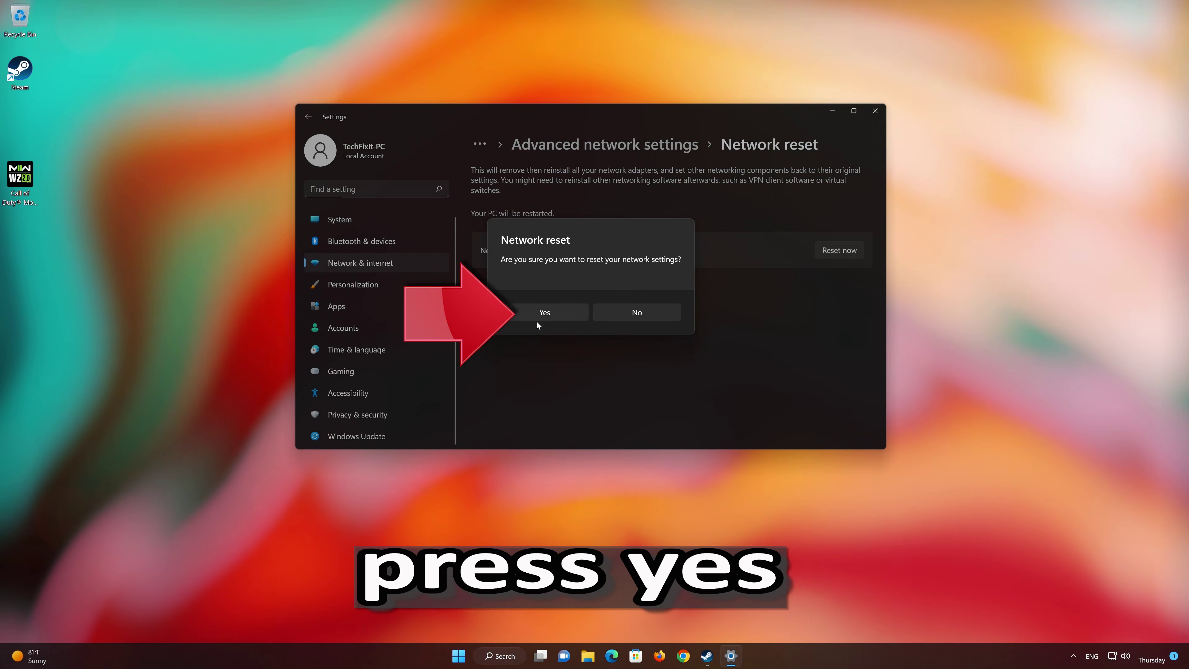
{"action": "left_click", "coordinate": [546, 310]}
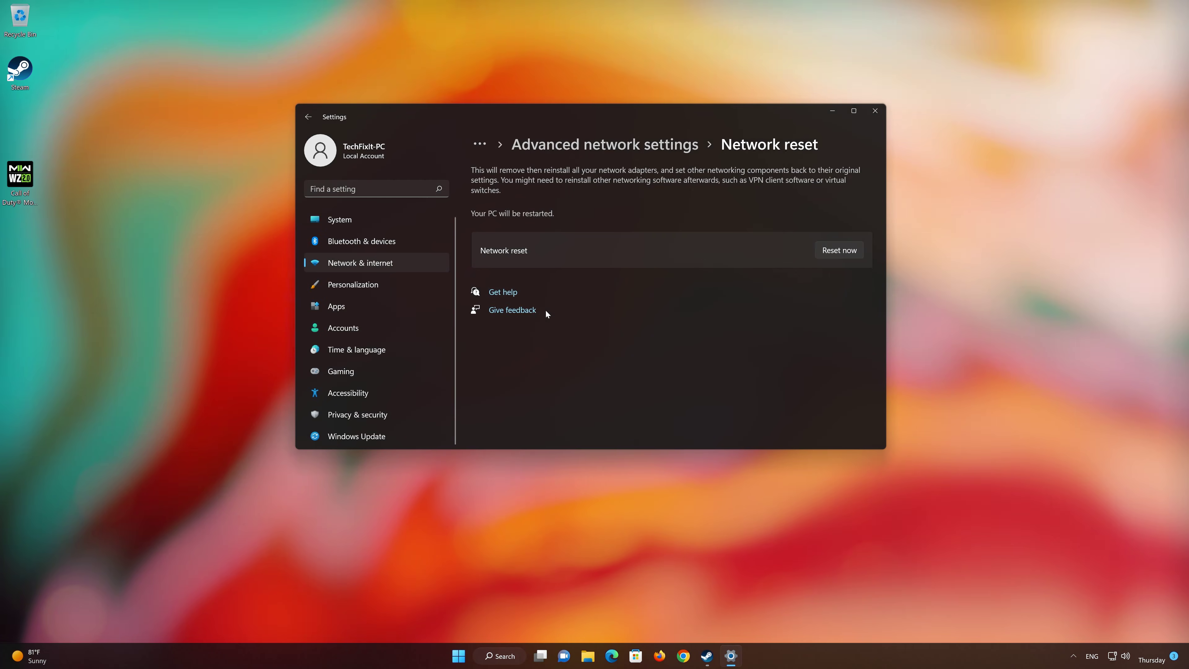